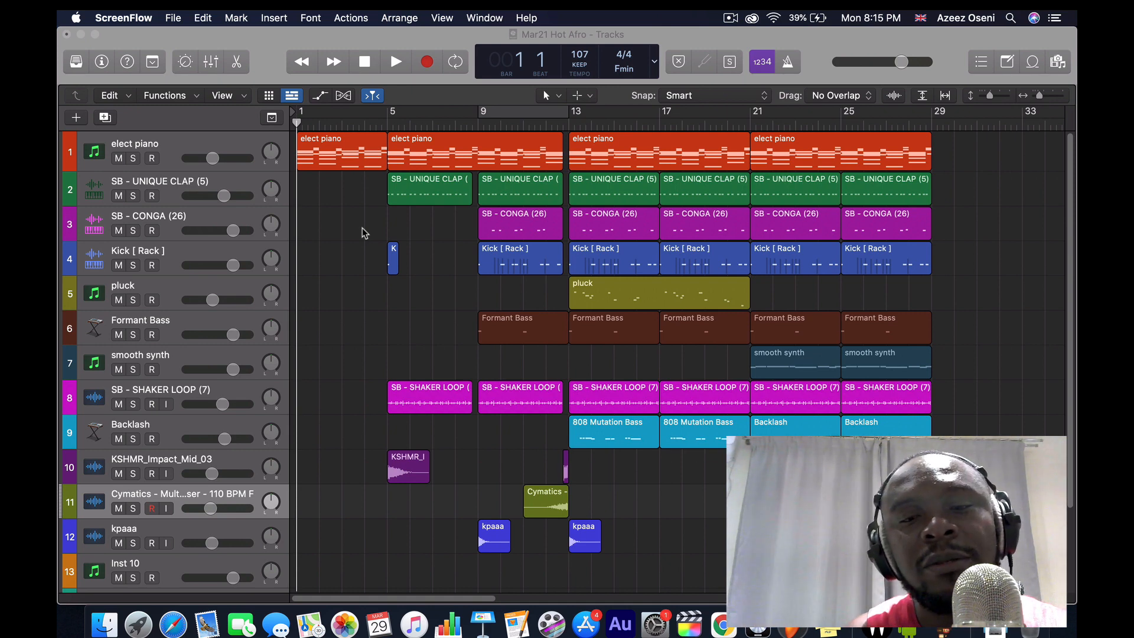
# - Play back the full arrangement from bar 1 and stop playback
pyautogui.click(319, 208)
pyautogui.press('space')
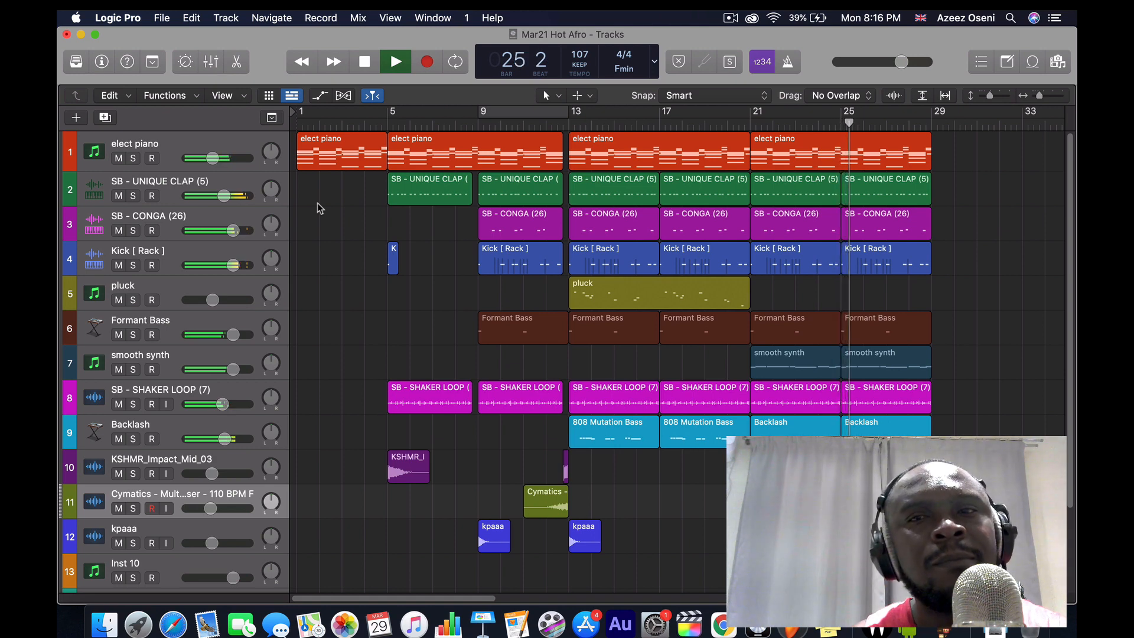
pyautogui.press('space')
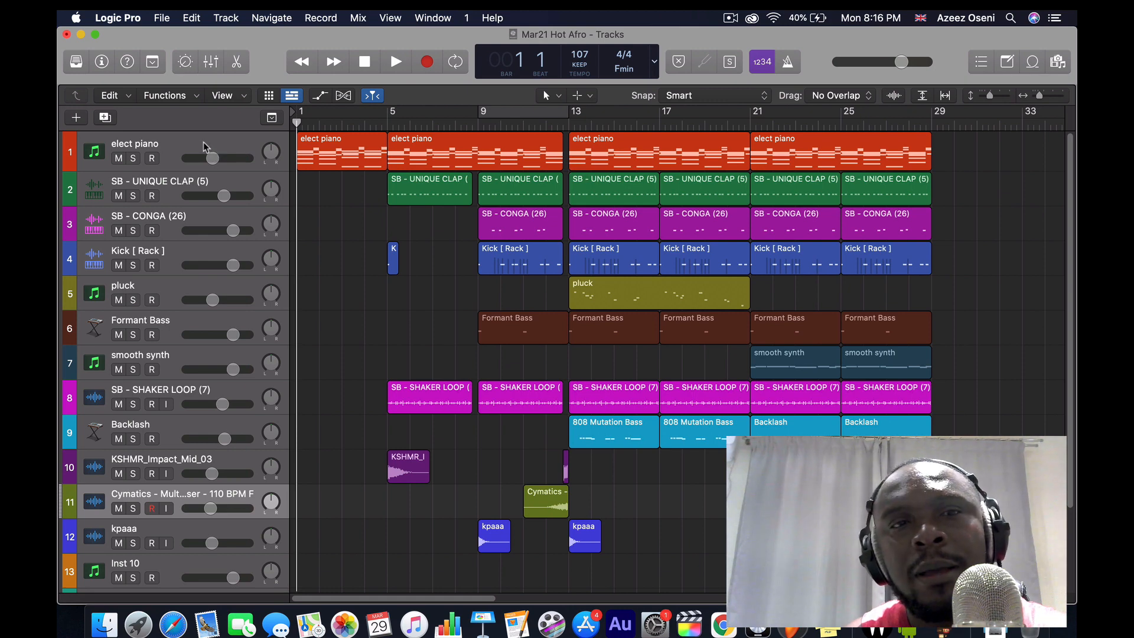
# - Show the channel strip inspector and select the Inst 10 track
pyautogui.press('i')
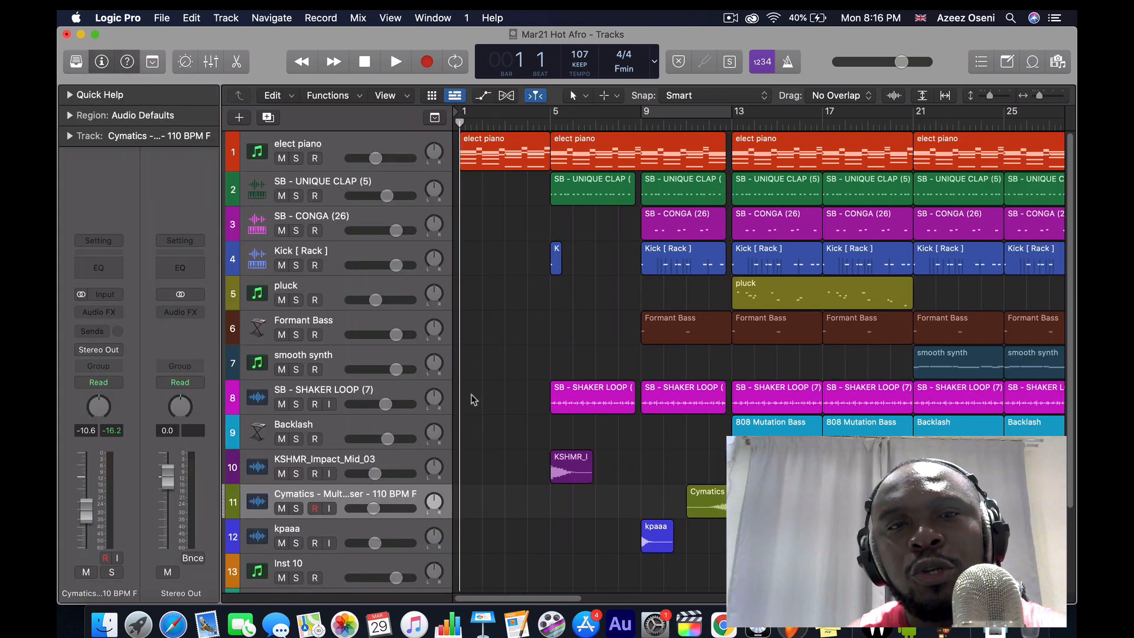
pyautogui.scroll(-3, 484, 371)
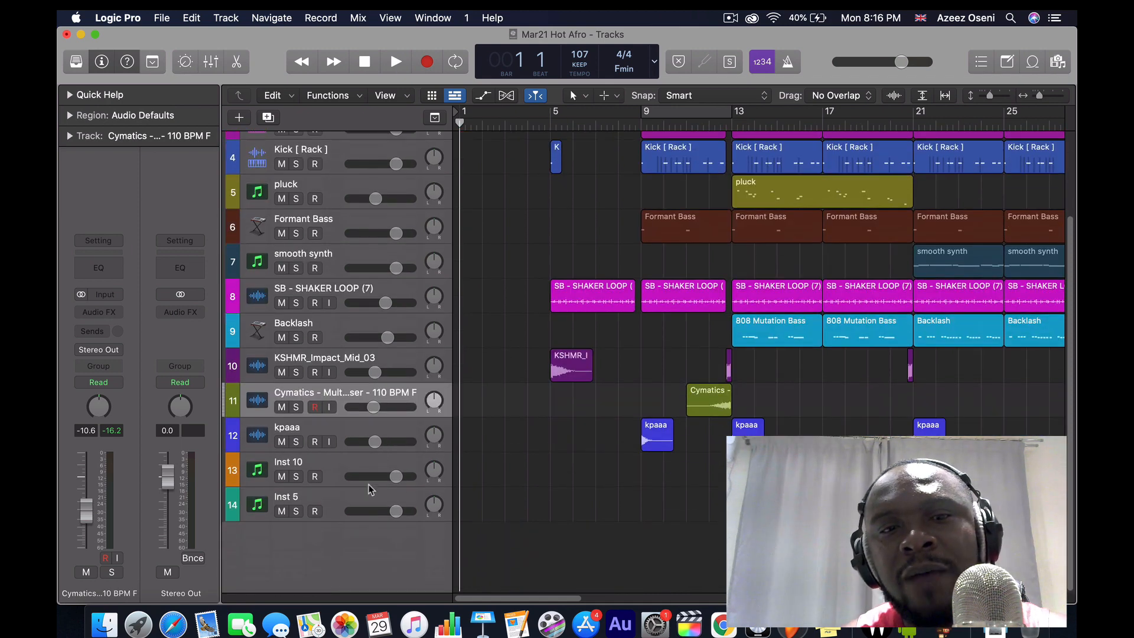
pyautogui.click(346, 467)
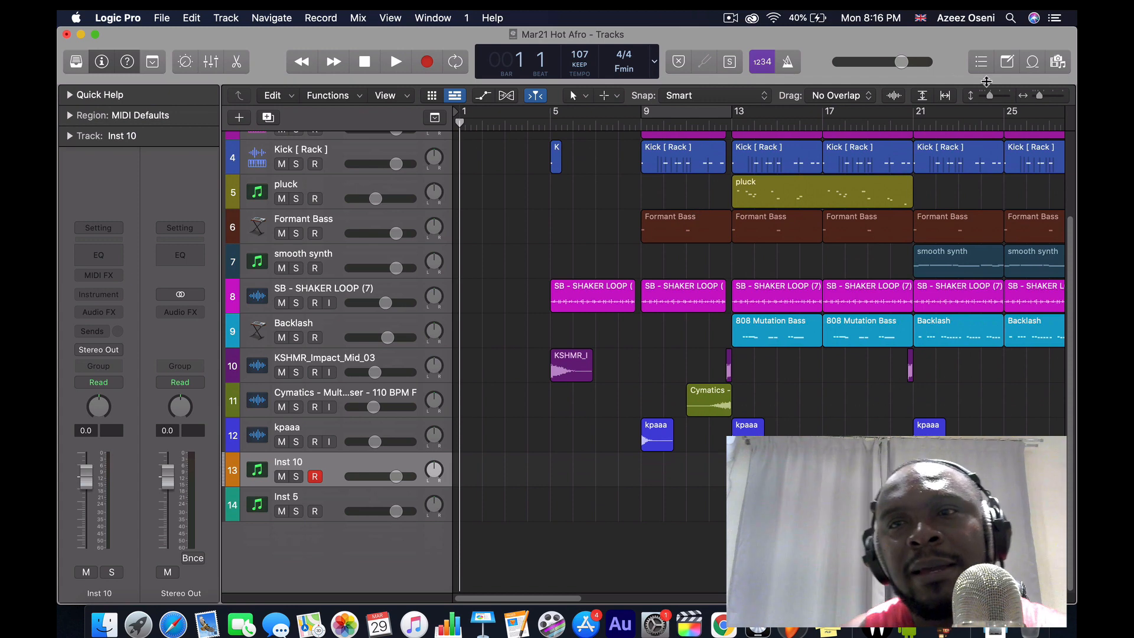
# - Open the file browser and go to the Claps folder of the Cymatics - Pharaoh Sample Pack
pyautogui.click(1058, 61)
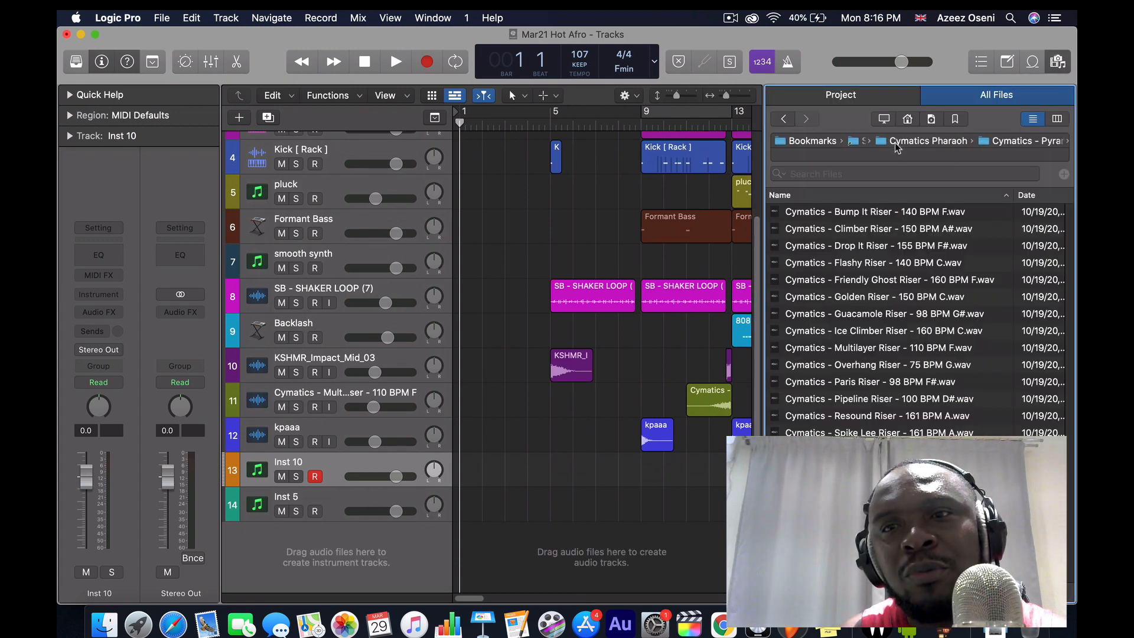
pyautogui.click(897, 144)
pyautogui.doubleClick(841, 400)
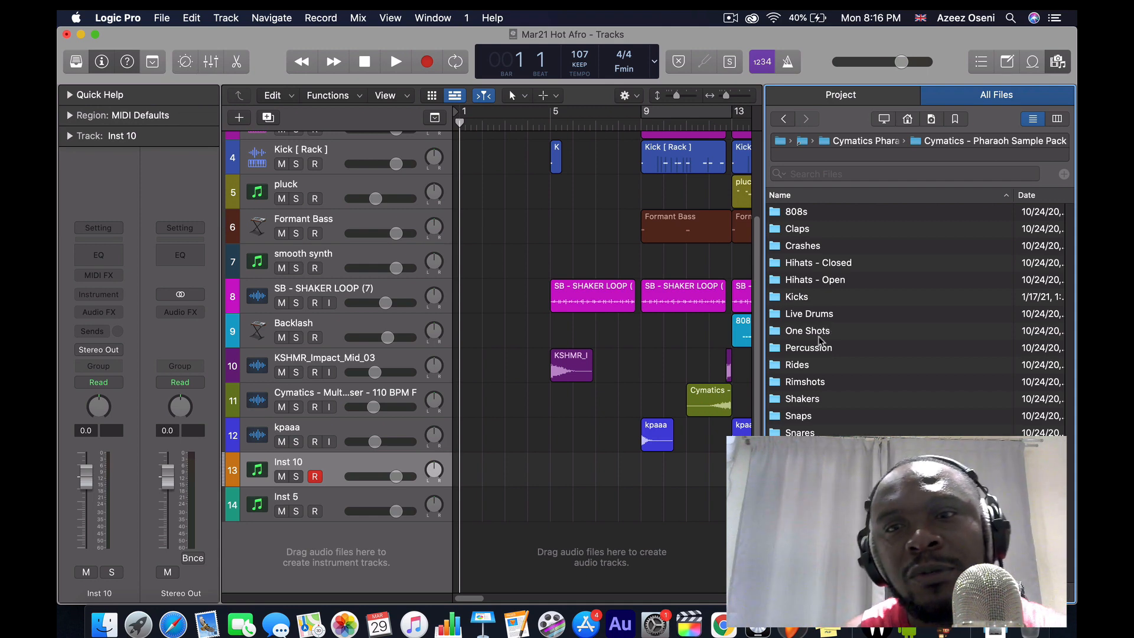
pyautogui.doubleClick(818, 235)
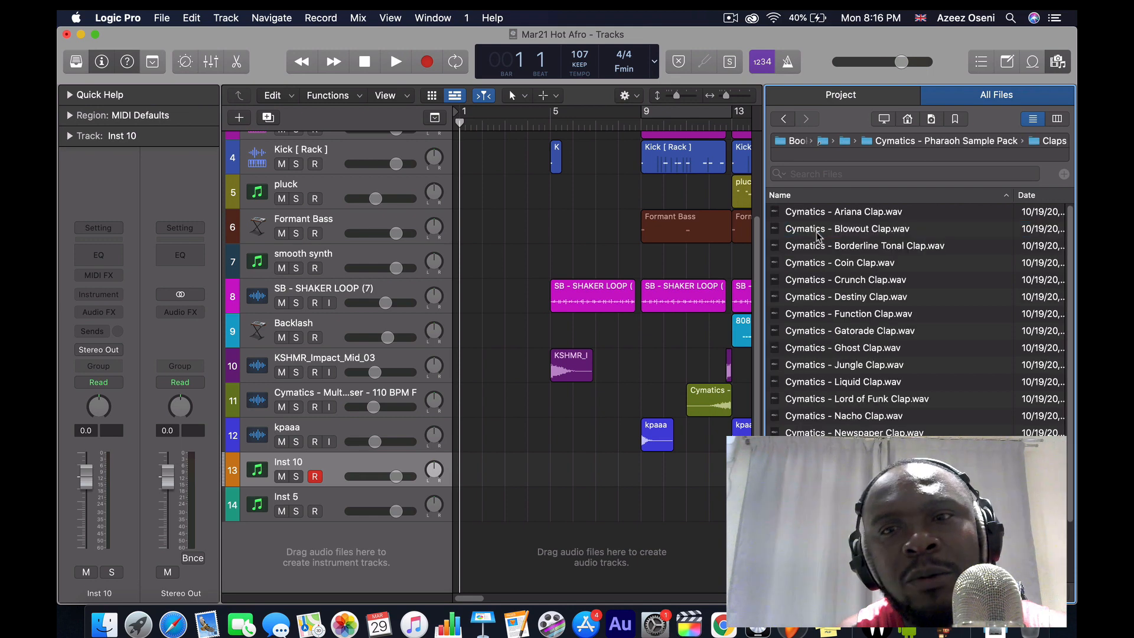
# - Audition Cymatics - Gatorade Clap.wav, load it into Quick Sampler on a new track below Inst 5, and move the plug-in window aside
pyautogui.click(852, 331)
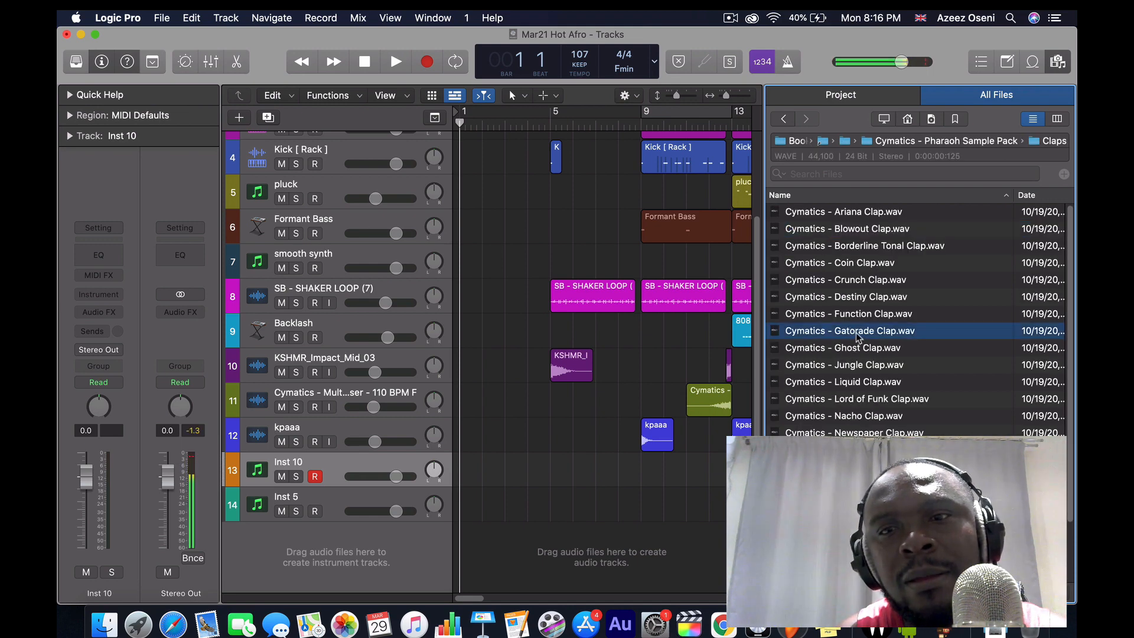
pyautogui.moveTo(853, 337); pyautogui.dragTo(330, 496)
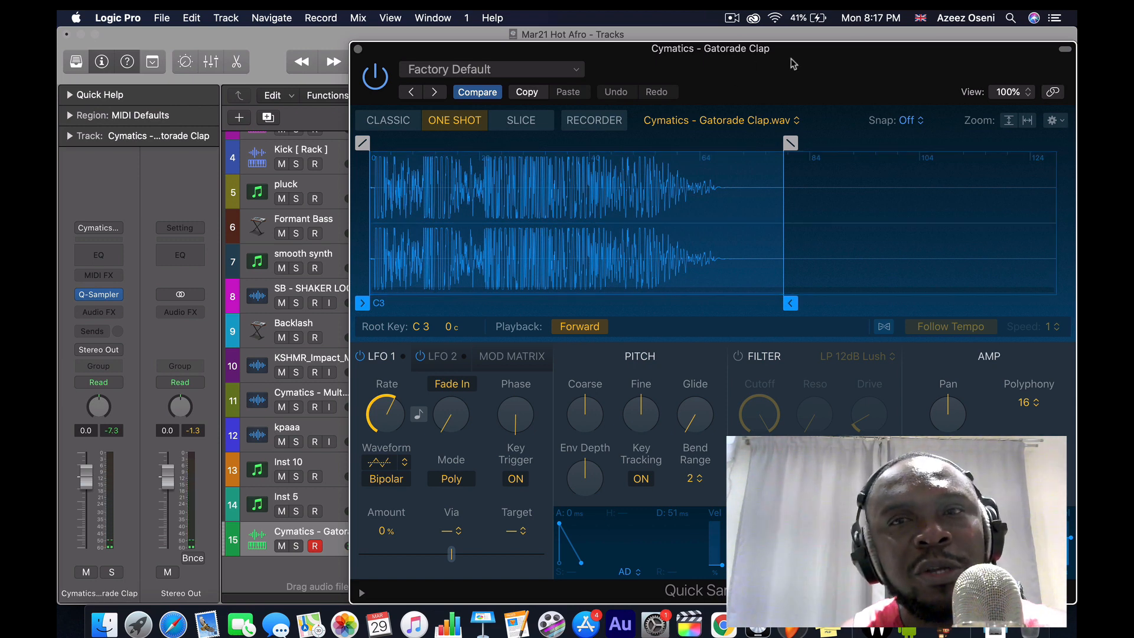
pyautogui.moveTo(835, 81); pyautogui.dragTo(584, 81)
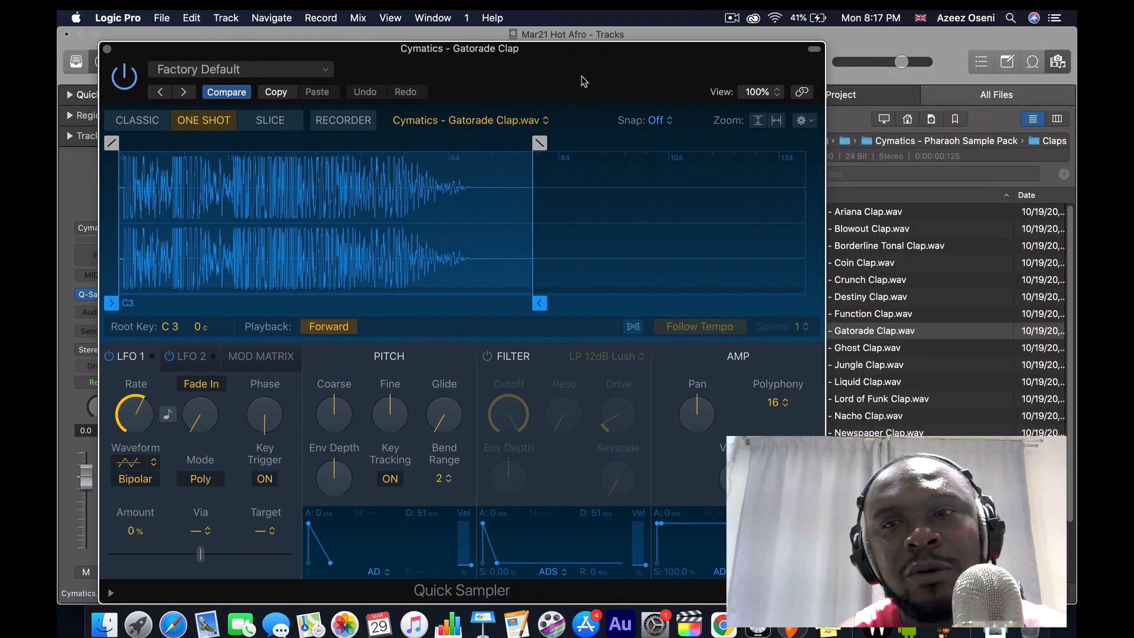
pyautogui.click(880, 336)
pyautogui.moveTo(539, 61); pyautogui.dragTo(799, 73)
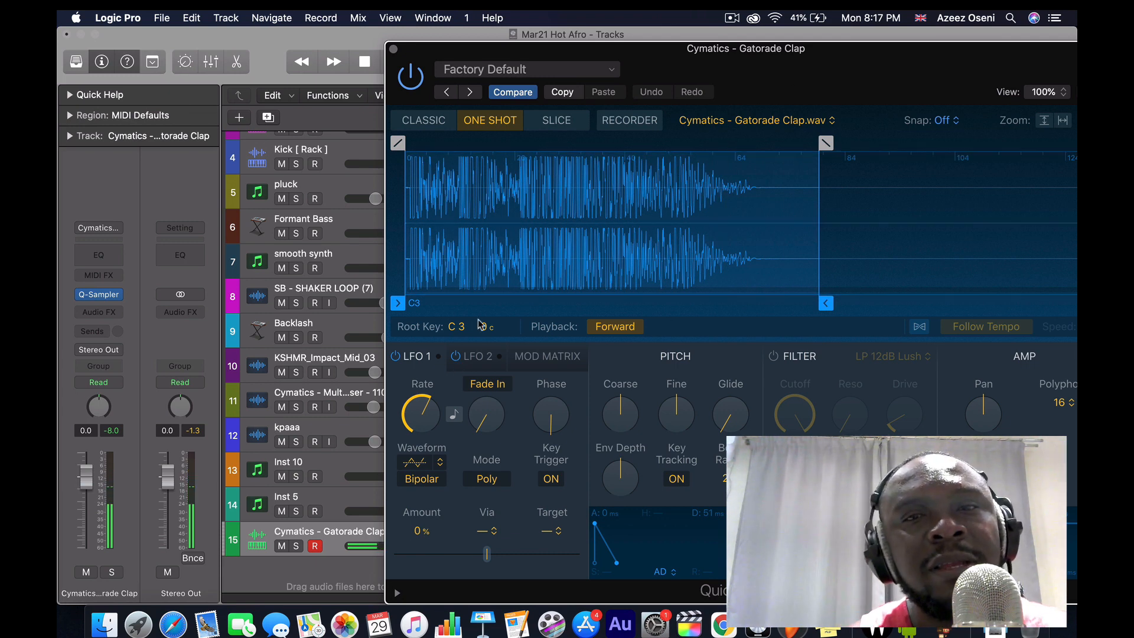
pyautogui.moveTo(809, 66)
pyautogui.mouseDown()
pyautogui.moveTo(749, 65)
pyautogui.moveTo(792, 65)
pyautogui.mouseUp()
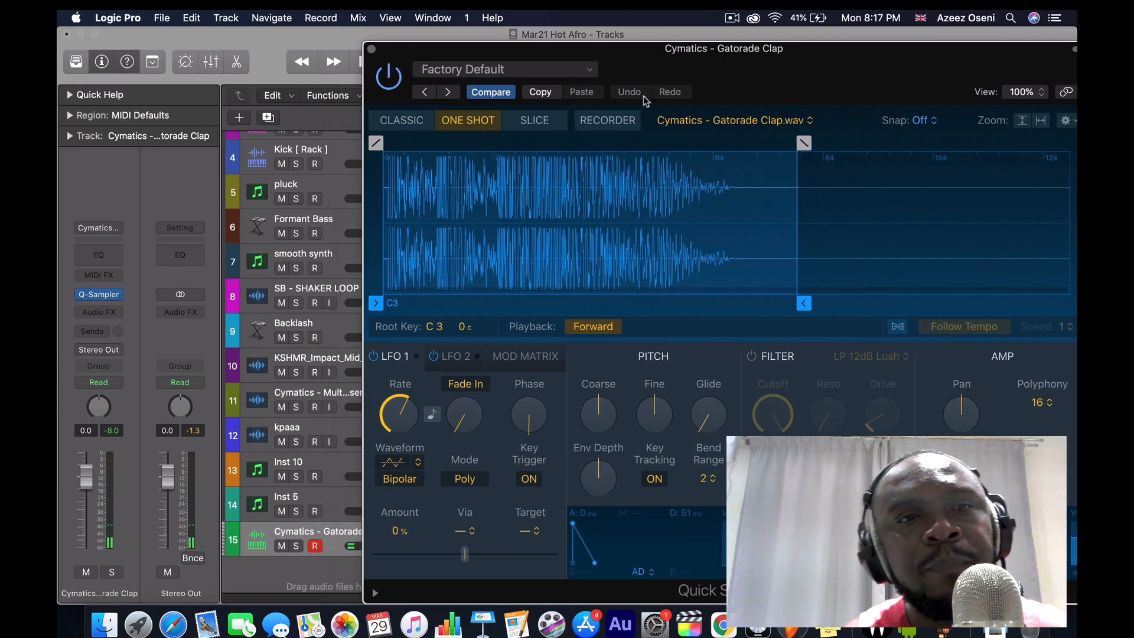
# - Insert the Velocity Processor as MIDI effect on the Gatorade Clap track and load its Maximize Velocity preset
pyautogui.click(99, 275)
pyautogui.click(93, 194)
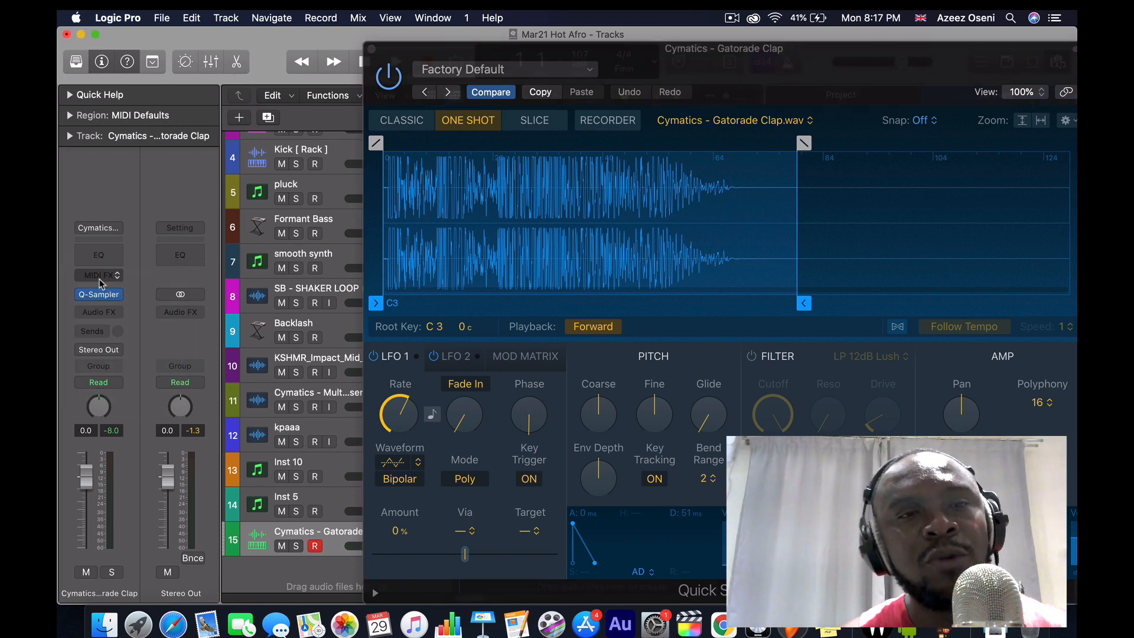
pyautogui.click(99, 279)
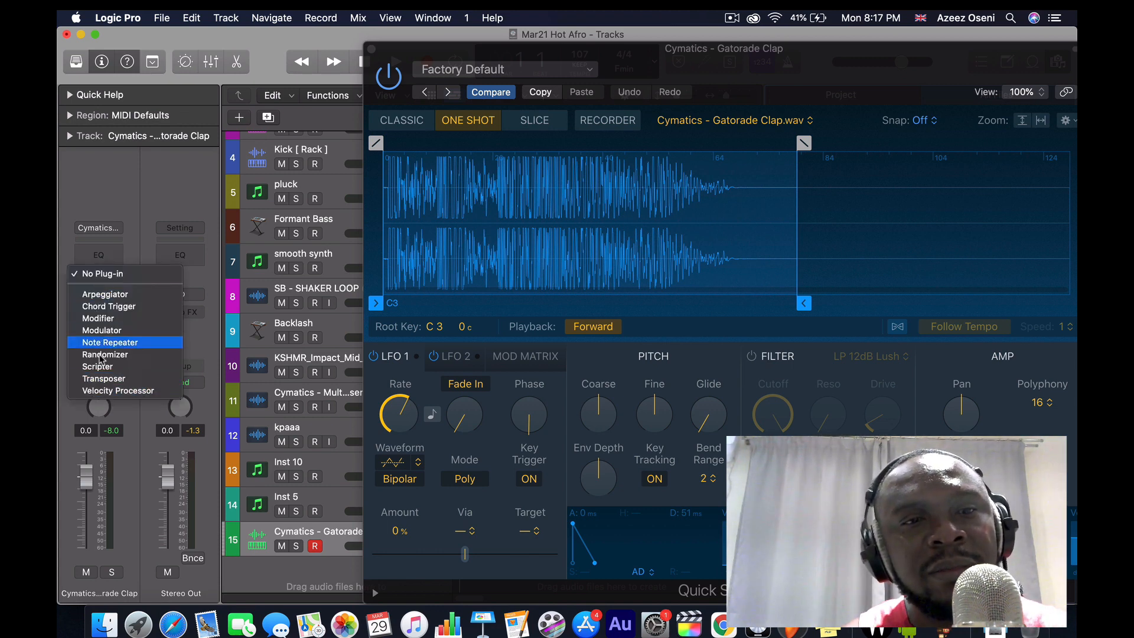
pyautogui.click(111, 391)
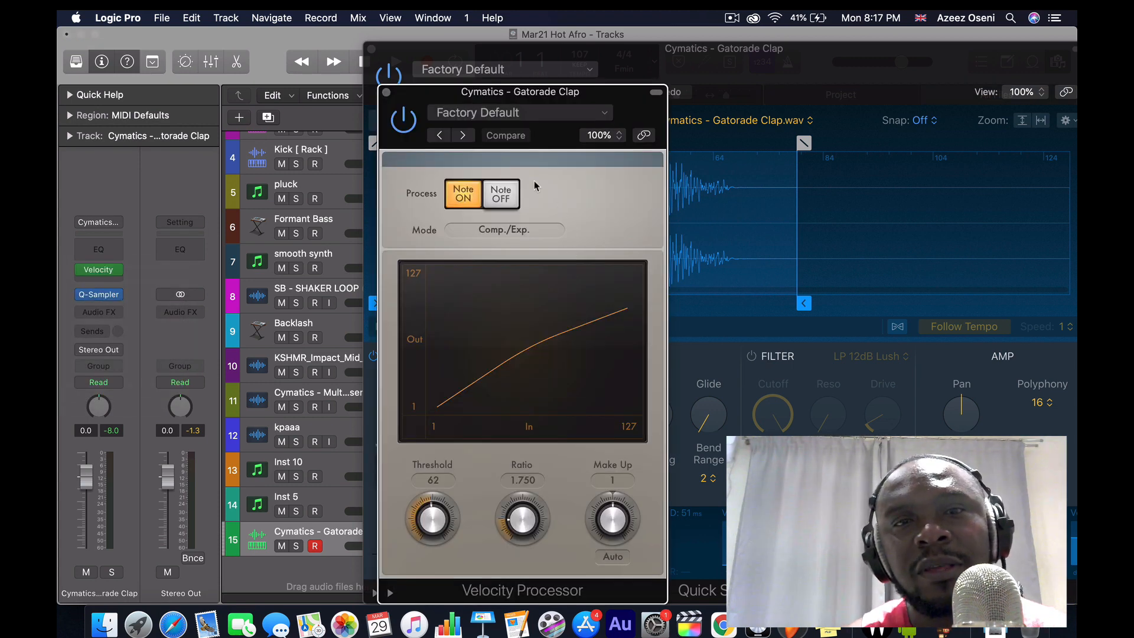
pyautogui.moveTo(567, 95); pyautogui.dragTo(657, 76)
pyautogui.click(600, 96)
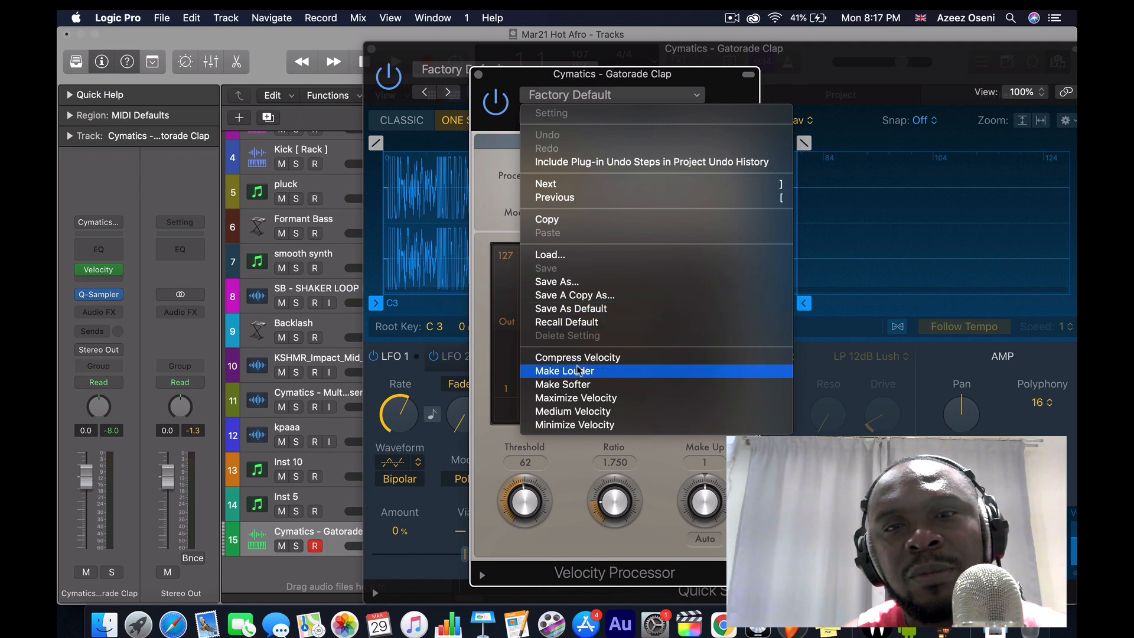
pyautogui.click(585, 397)
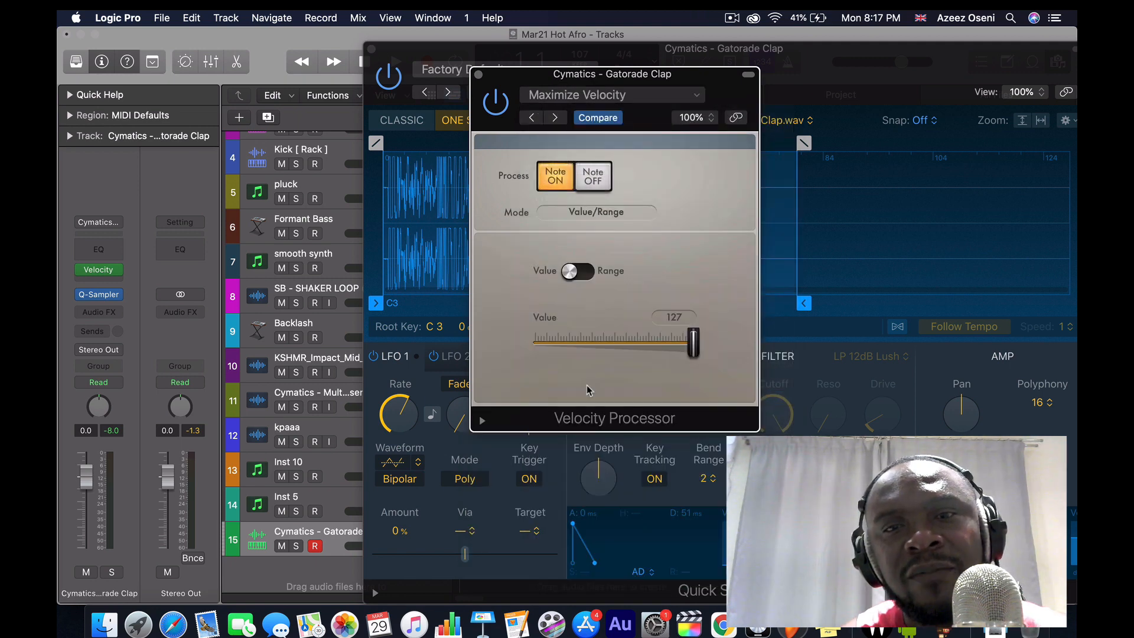
# - Switch the Velocity Processor from Value to Range, set the lower limit to 111, and close both plug-in windows
pyautogui.click(574, 273)
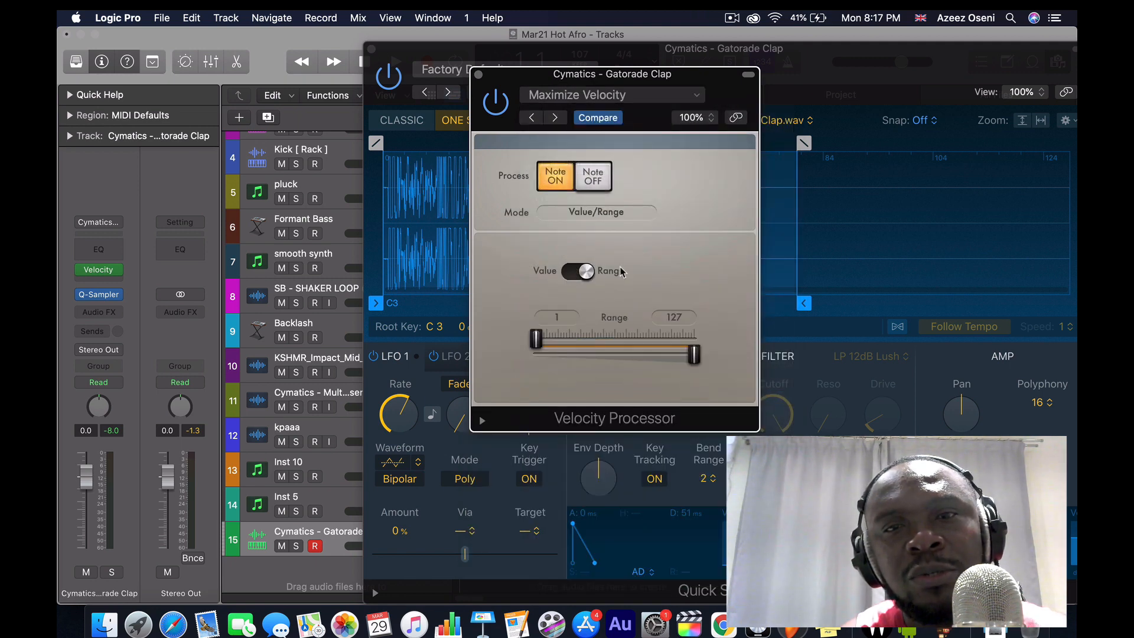
pyautogui.moveTo(536, 342); pyautogui.dragTo(666, 337)
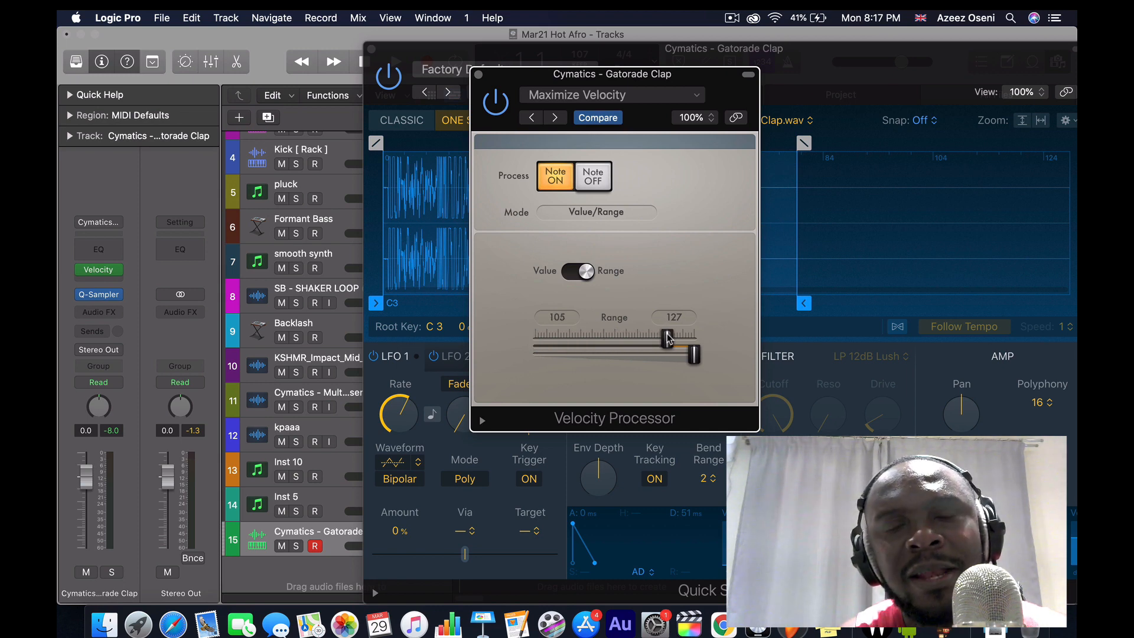
pyautogui.moveTo(670, 338); pyautogui.dragTo(673, 337)
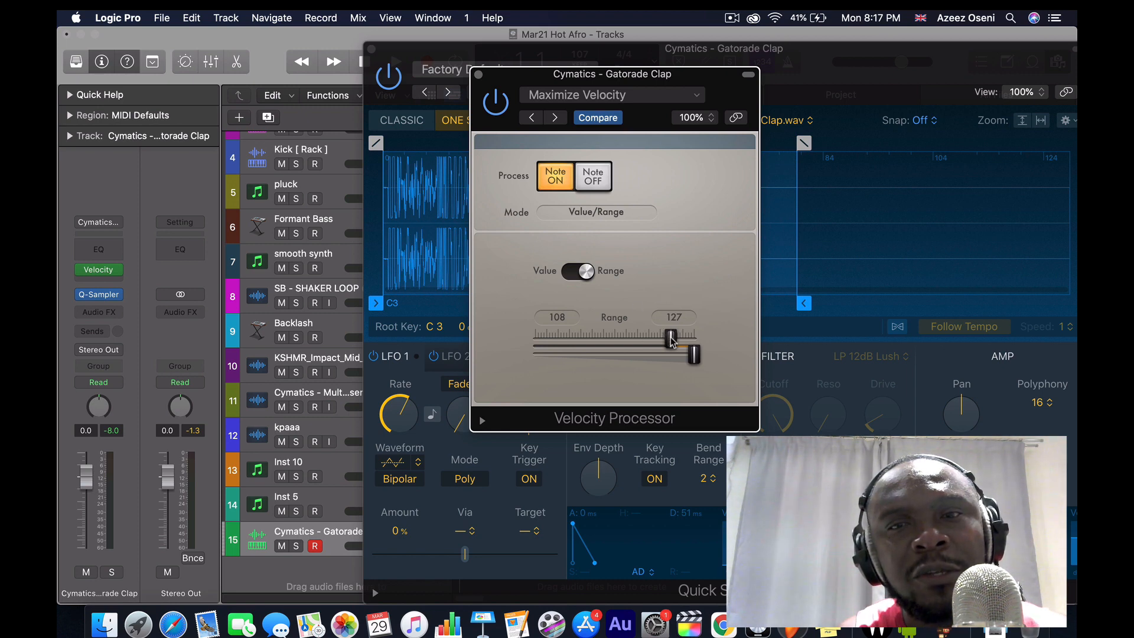
pyautogui.moveTo(671, 339); pyautogui.dragTo(675, 341)
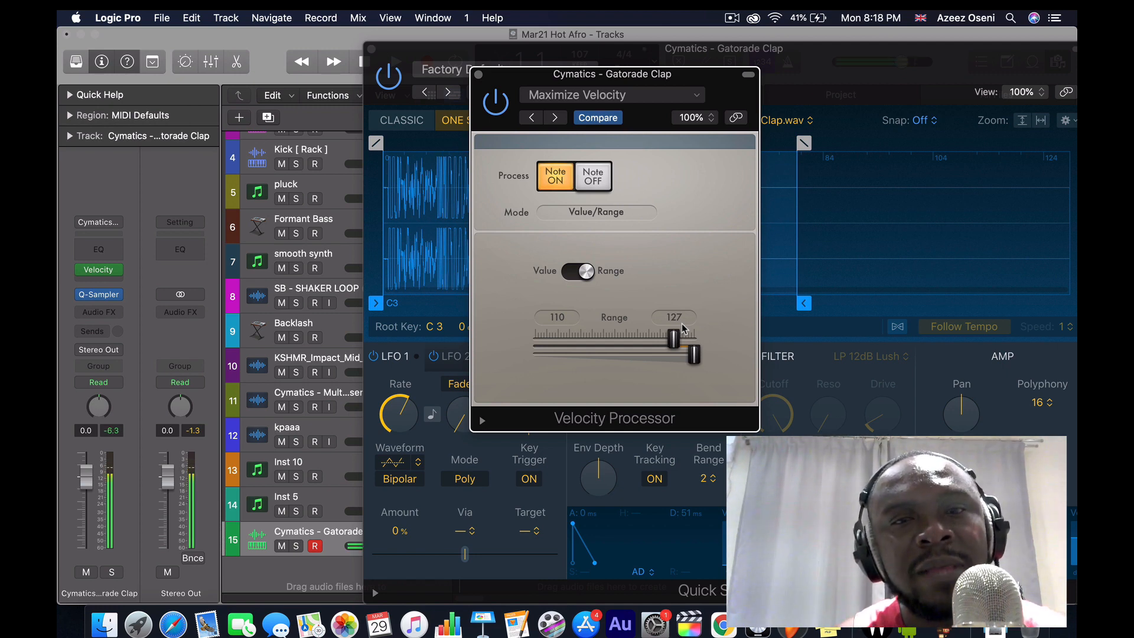
pyautogui.moveTo(674, 338)
pyautogui.mouseDown()
pyautogui.moveTo(706, 335)
pyautogui.moveTo(675, 341)
pyautogui.mouseUp()
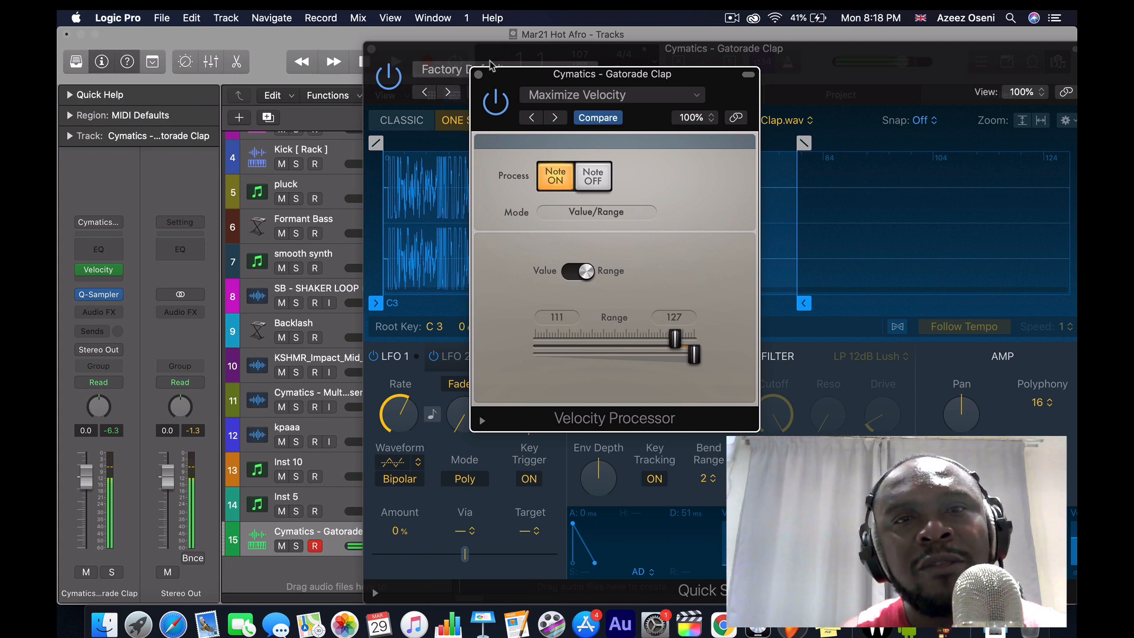
pyautogui.click(480, 75)
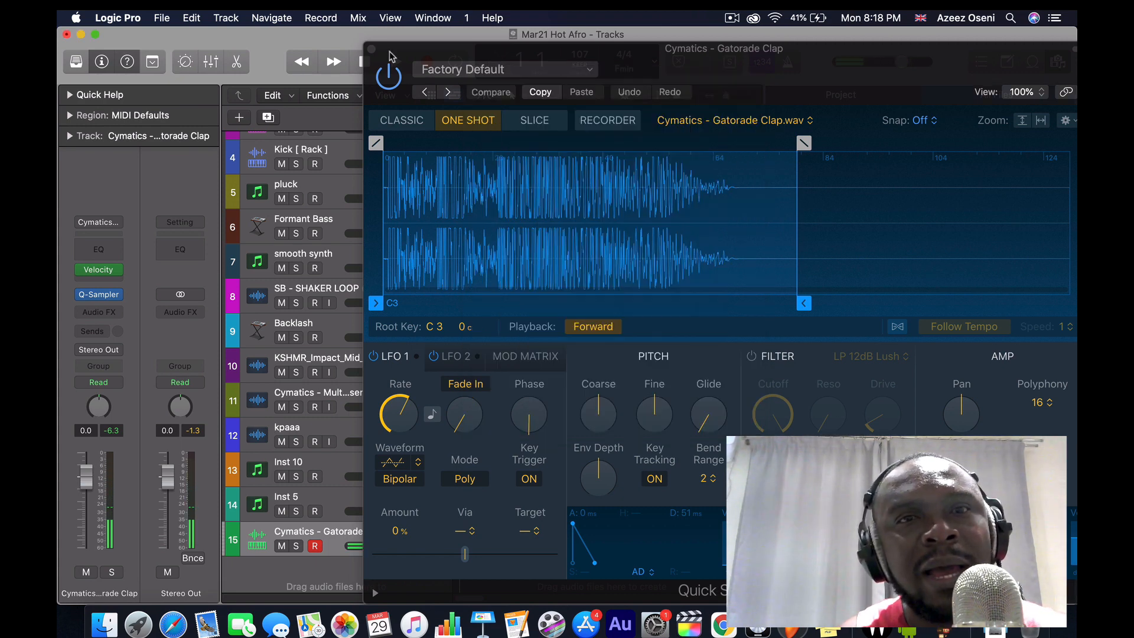
pyautogui.click(371, 49)
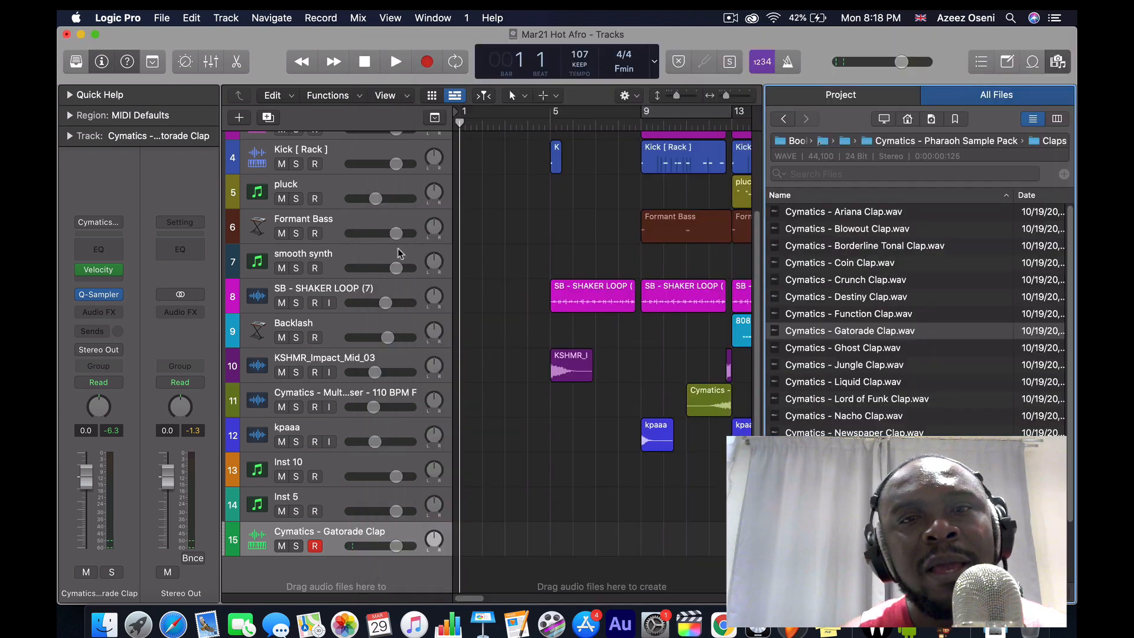
# - Remove the Velocity Processor and Quick Sampler from the Gatorade Clap track and hide the file browser
pyautogui.click(117, 270)
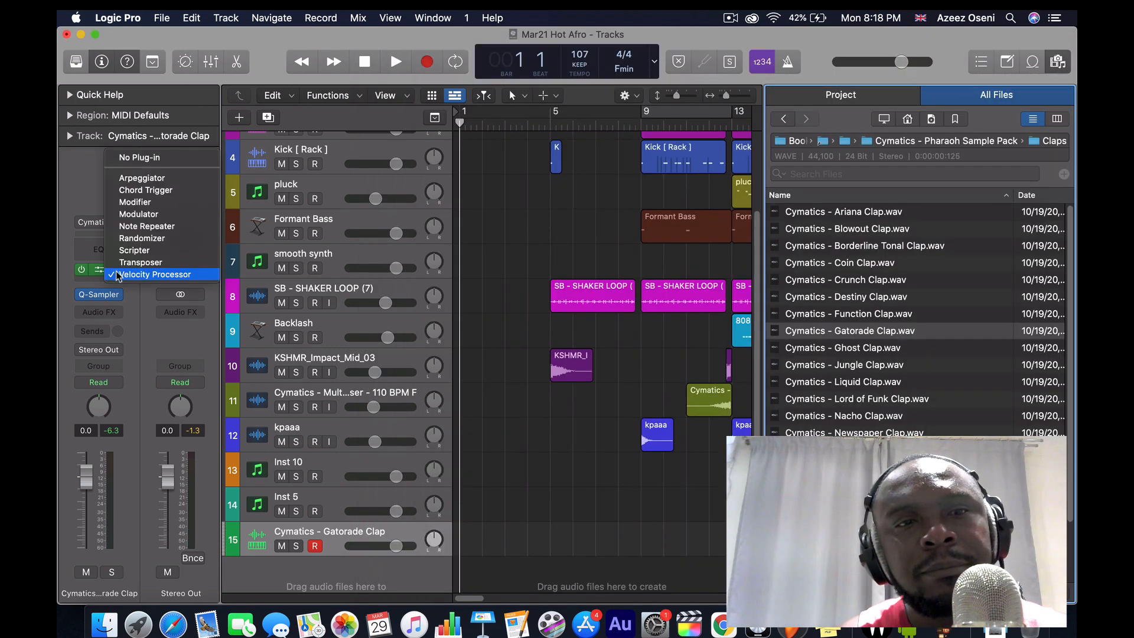
pyautogui.click(140, 158)
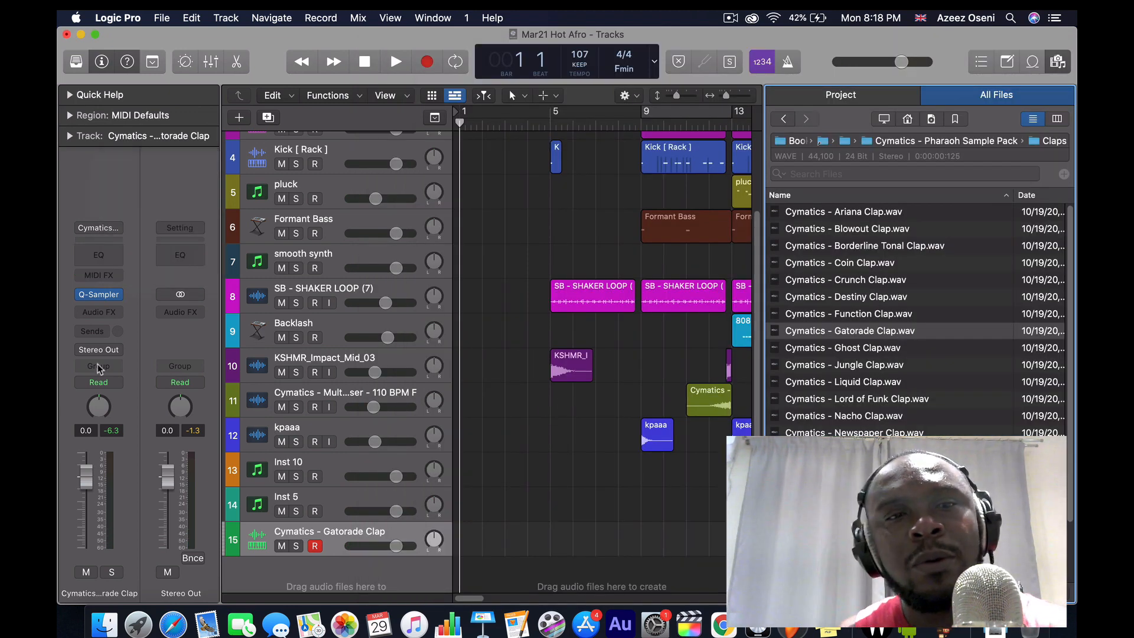
pyautogui.click(121, 295)
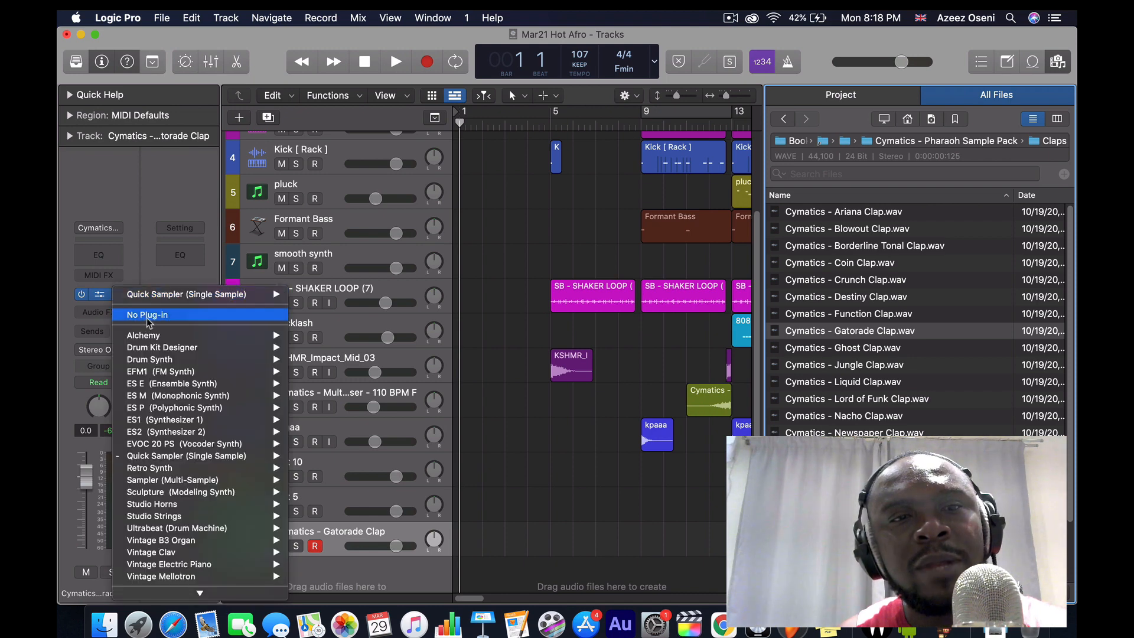
pyautogui.click(147, 318)
pyautogui.press('f')
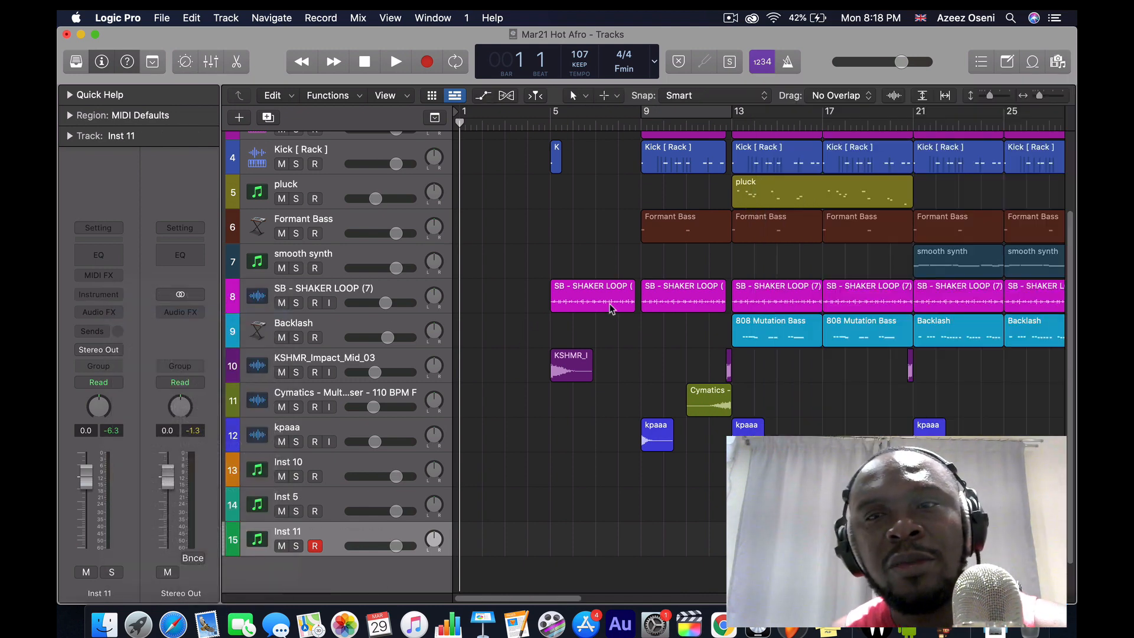
# - Select the elect piano track, view its Stage-73 V instrument, and close the plug-in window
pyautogui.scroll(3, 538, 217)
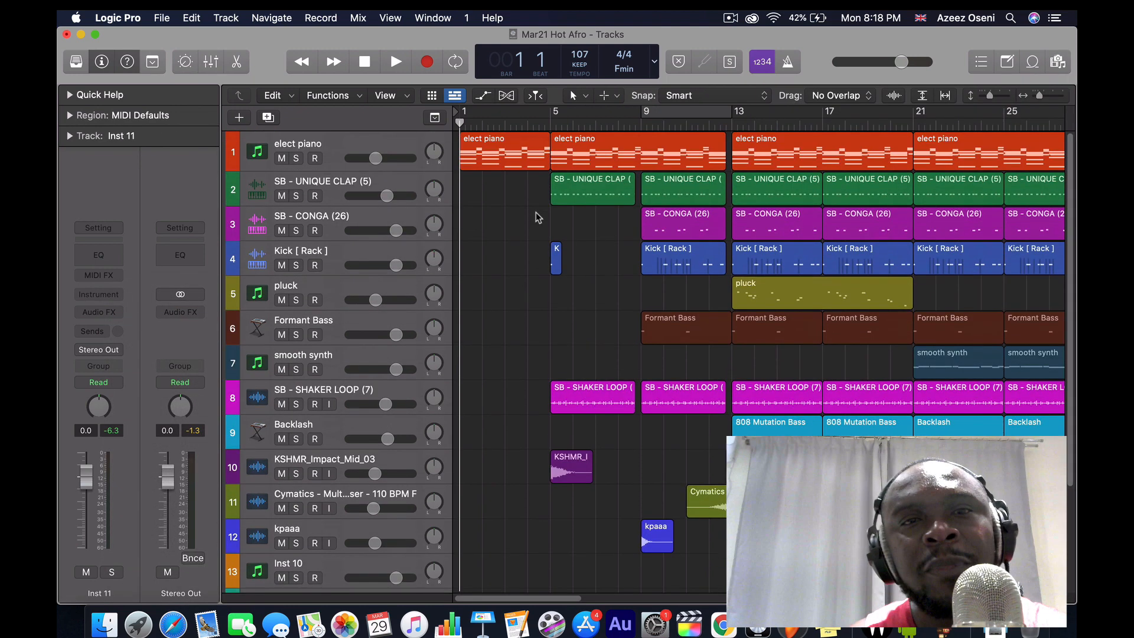
pyautogui.click(359, 144)
pyautogui.moveTo(99, 295)
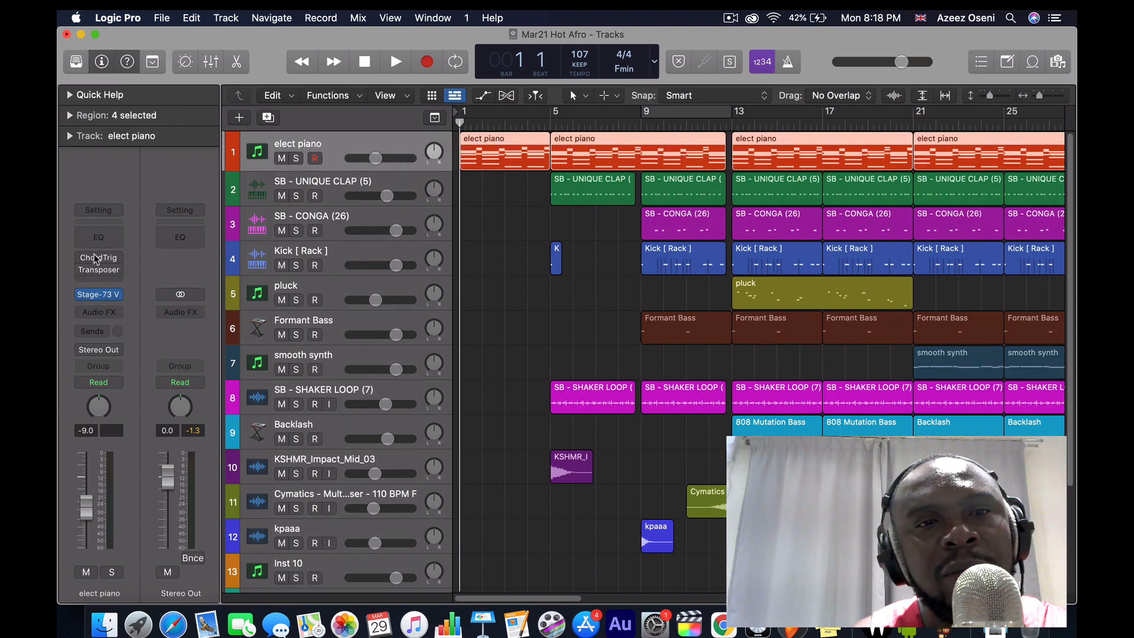
pyautogui.click(100, 295)
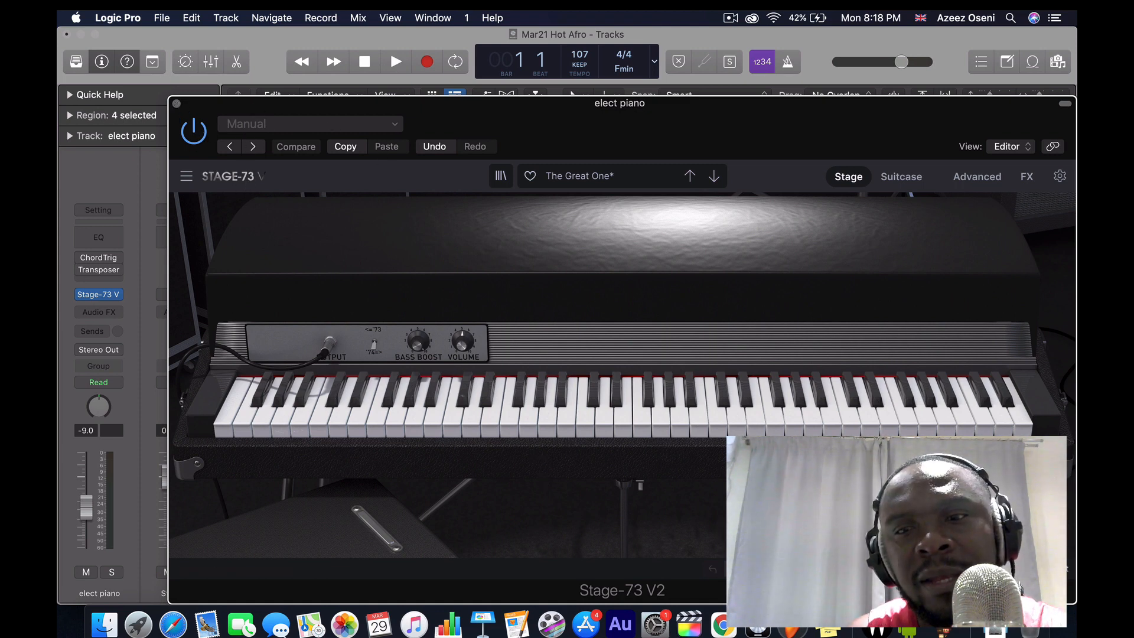
pyautogui.click(177, 103)
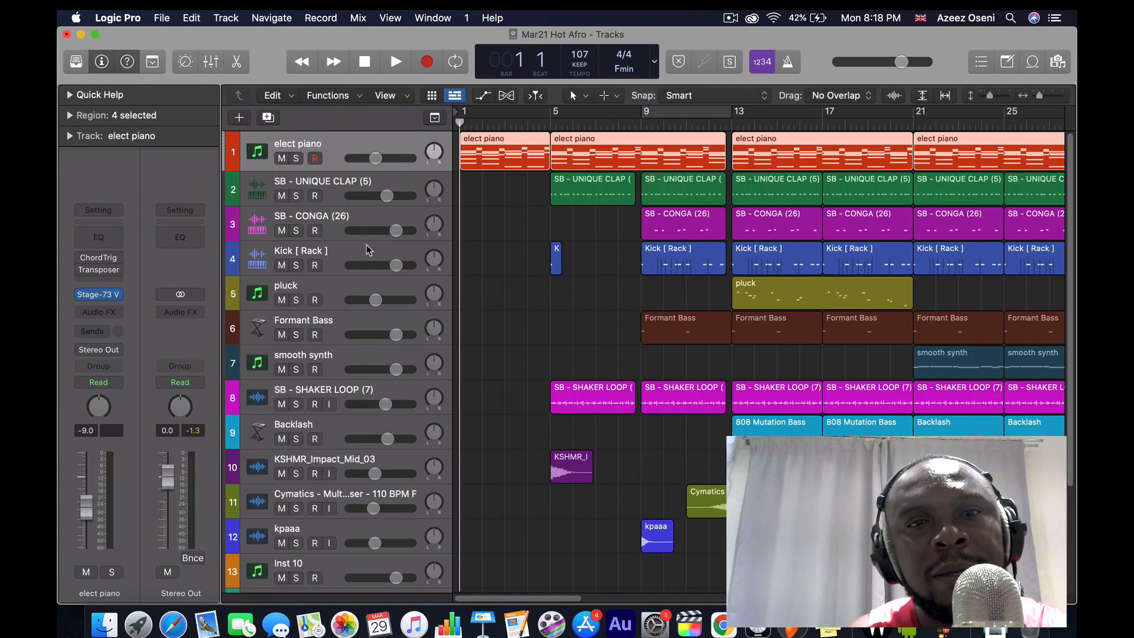
# - Solo the elect piano track, play its opening bars, stop playback and turn the solo off
pyautogui.click(297, 160)
pyautogui.press('space')
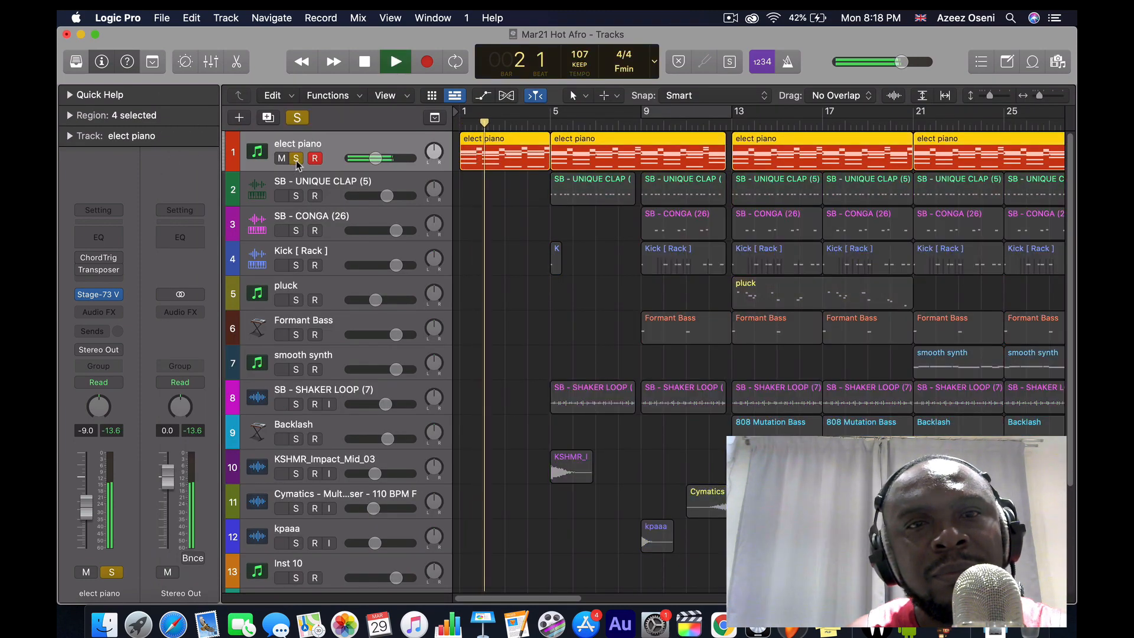
pyautogui.press('space')
pyautogui.click(296, 160)
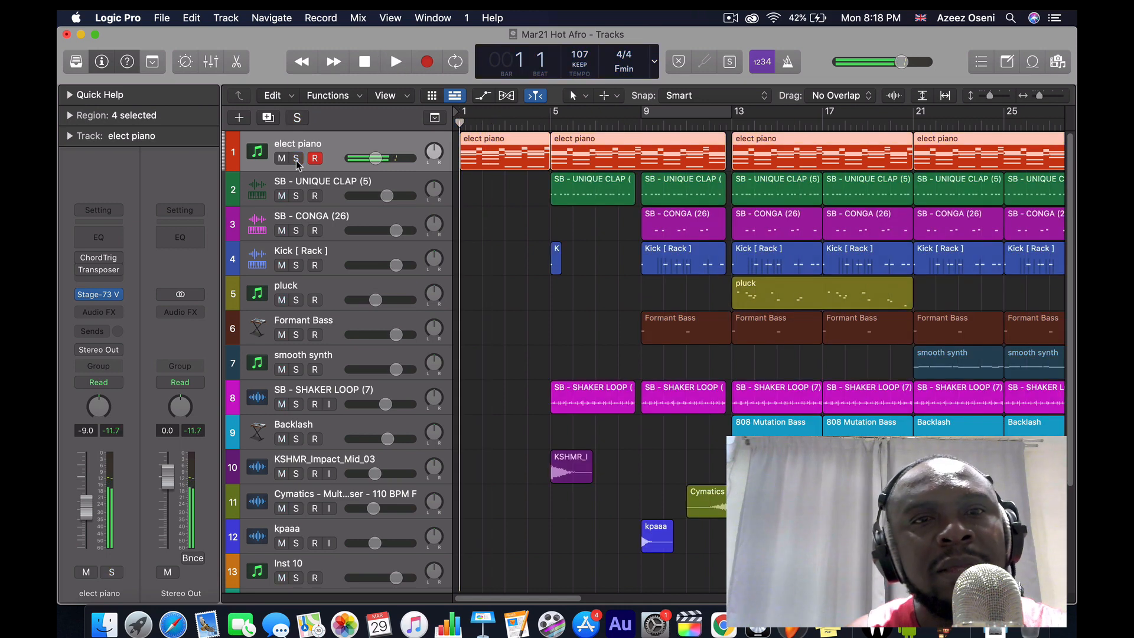
# - Select the SB - UNIQUE CLAP (5) track, play it soloed from bar 5, then stop playback and turn the solo off
pyautogui.click(379, 179)
pyautogui.click(546, 122)
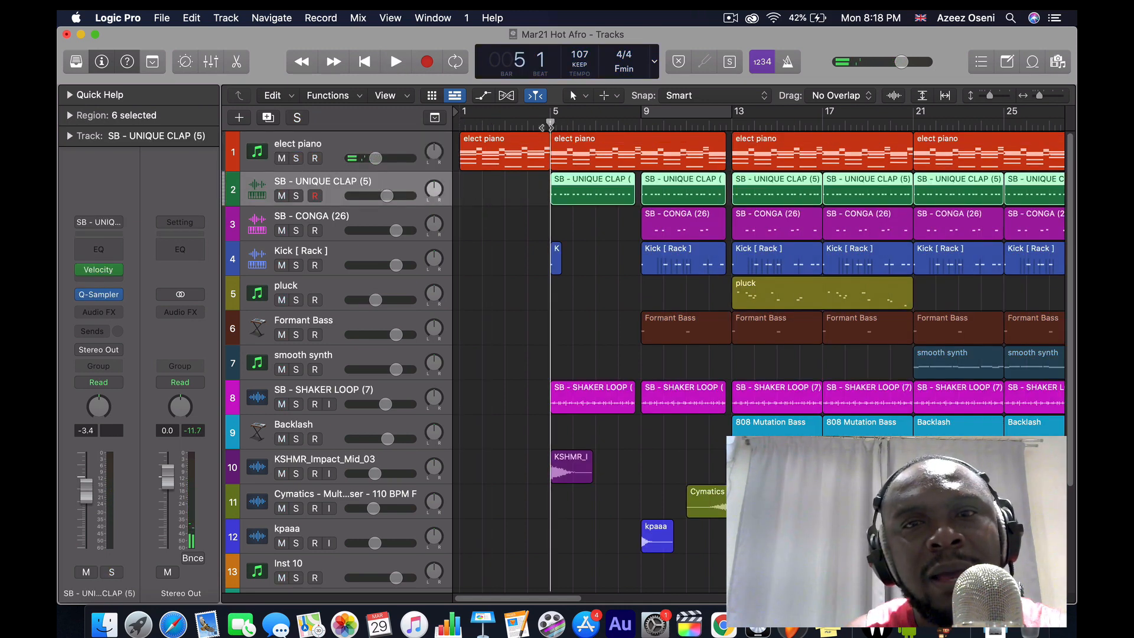
pyautogui.click(294, 196)
pyautogui.press('space')
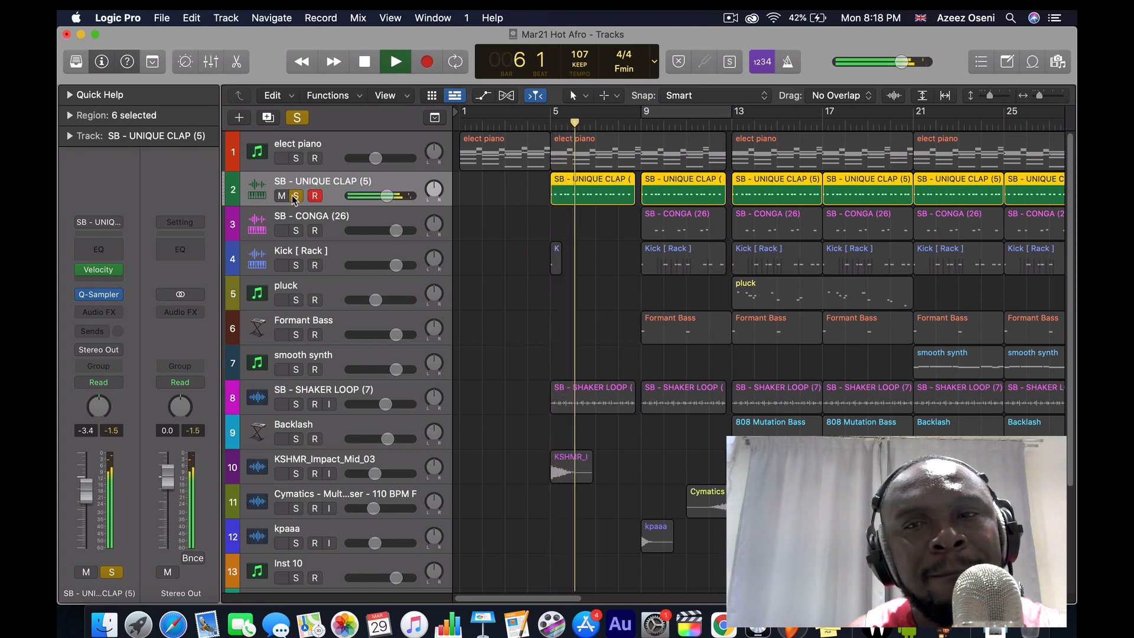
pyautogui.click(295, 197)
pyautogui.press('space')
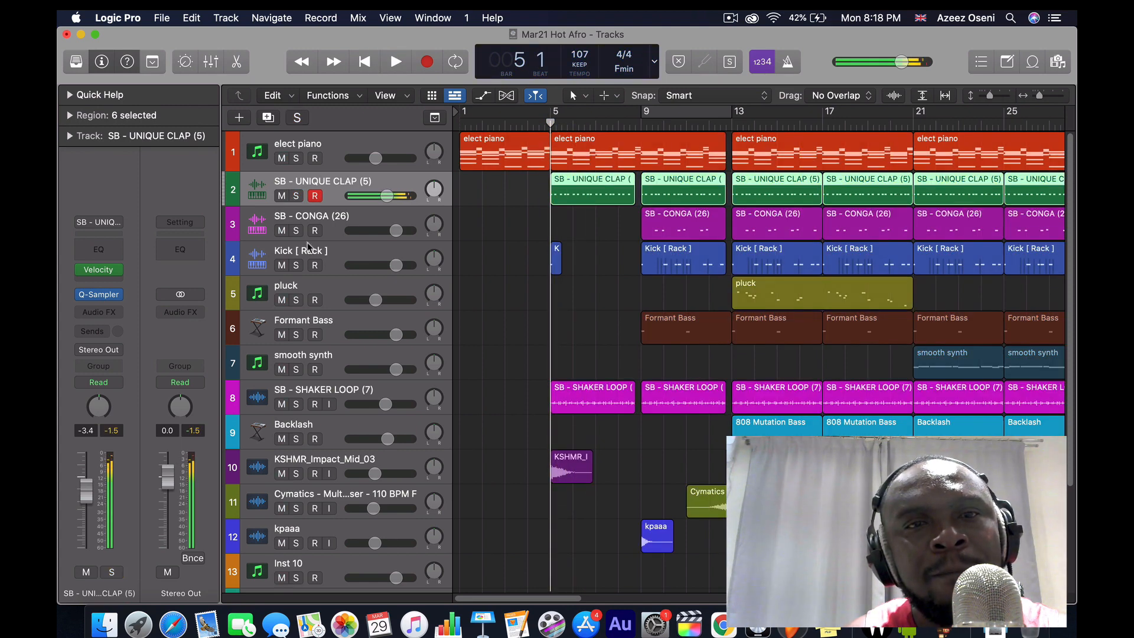
# - Audition the SB - CONGA (26) track soloed from bar 9, turn the solo off, and leave the conga track selected
pyautogui.click(296, 231)
pyautogui.click(650, 121)
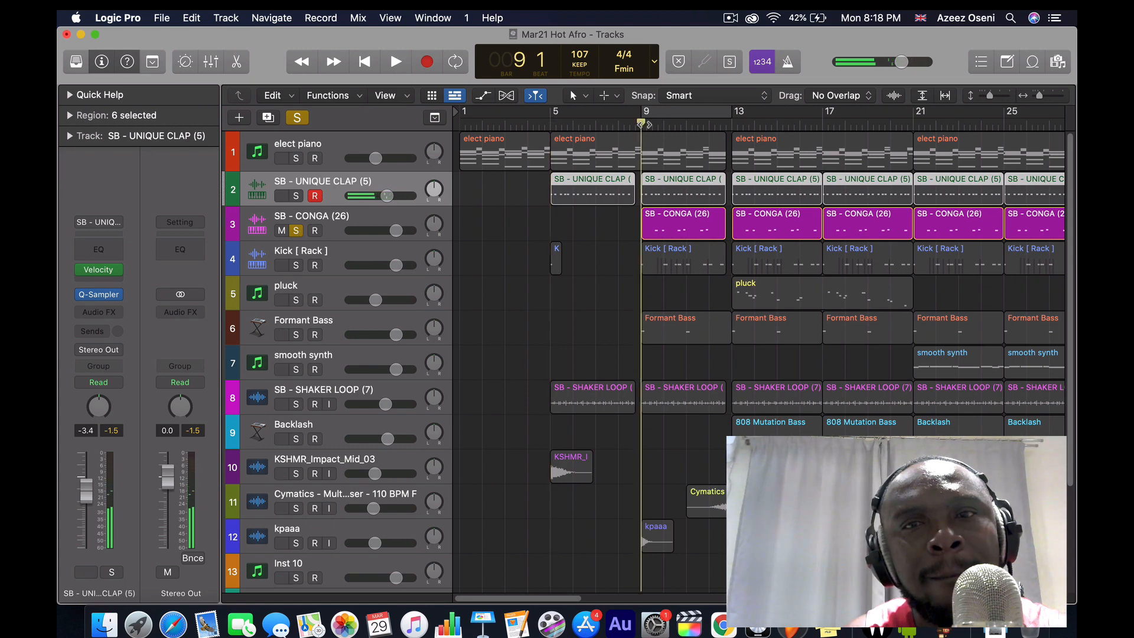
pyautogui.press('space')
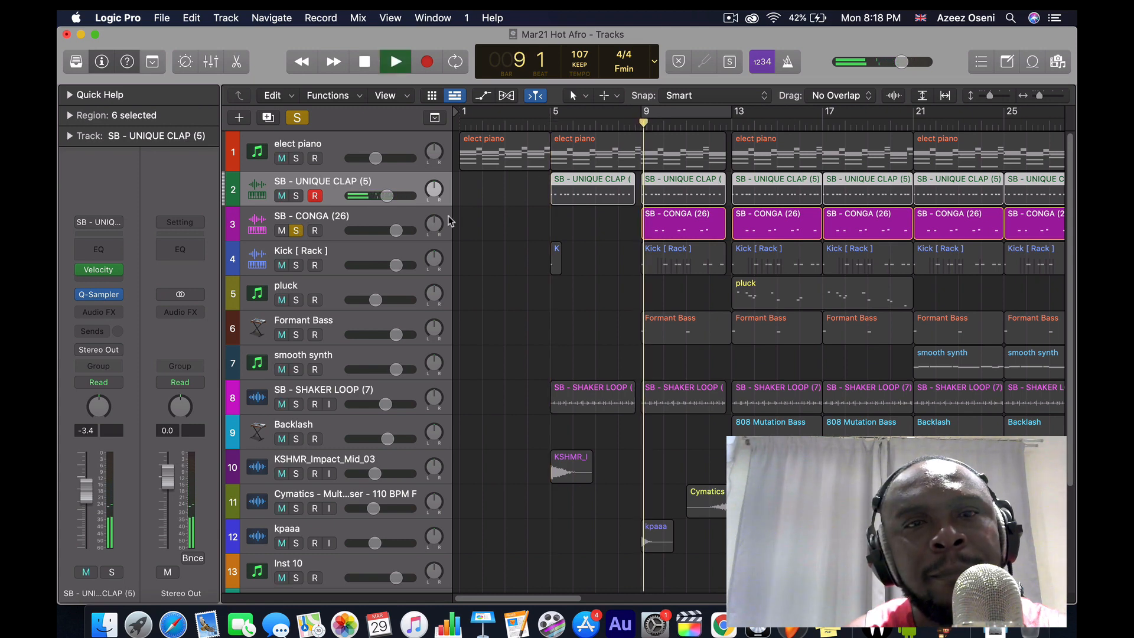
pyautogui.press('space')
pyautogui.click(299, 232)
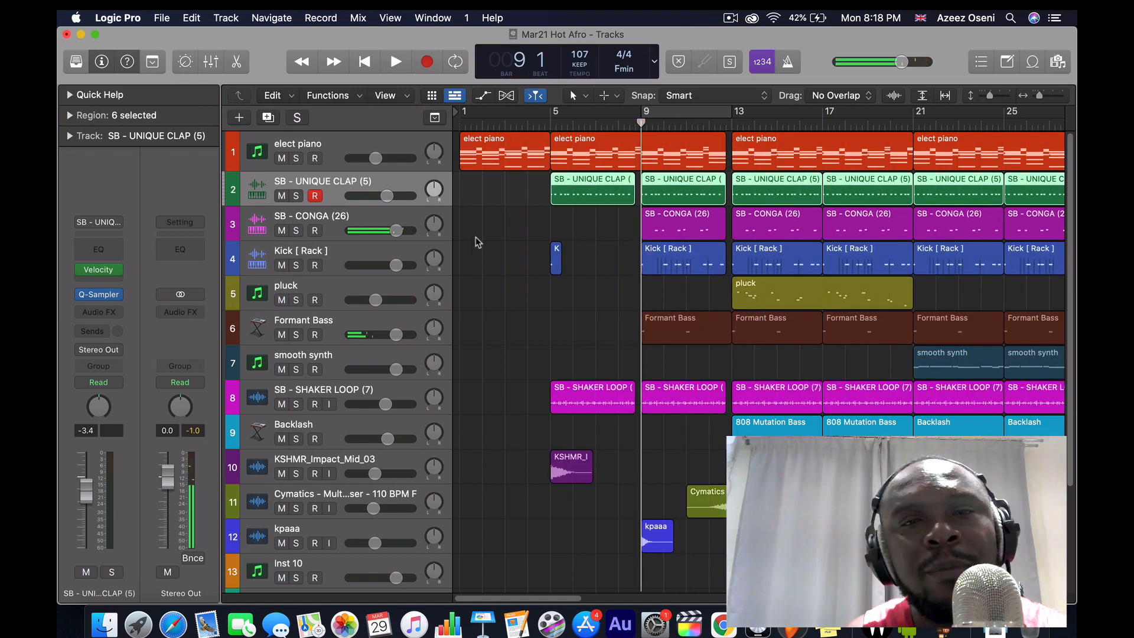
pyautogui.click(381, 220)
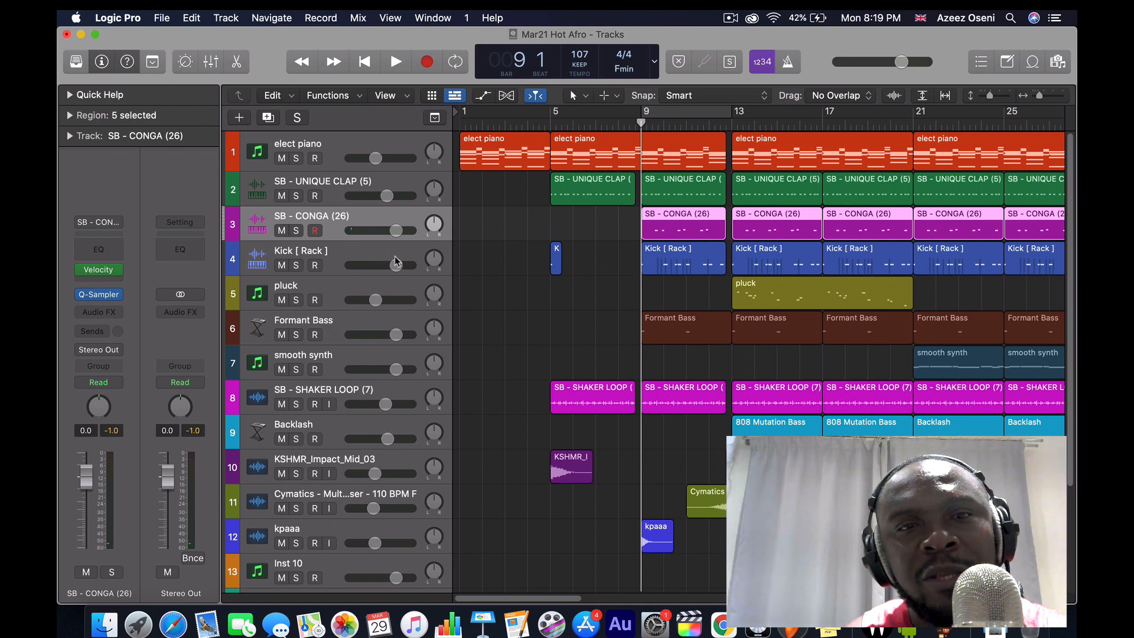
# - Select the Kick [ Rack ] track, play it soloed from bar 9, stop playback and turn the solo off
pyautogui.click(375, 249)
pyautogui.click(296, 265)
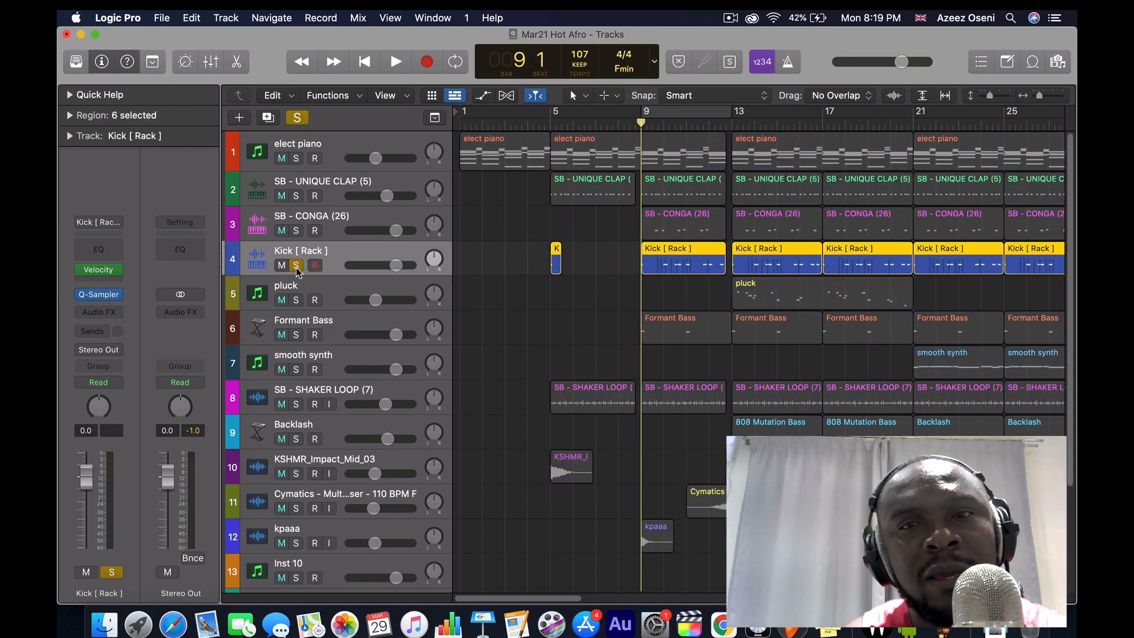
pyautogui.press('space')
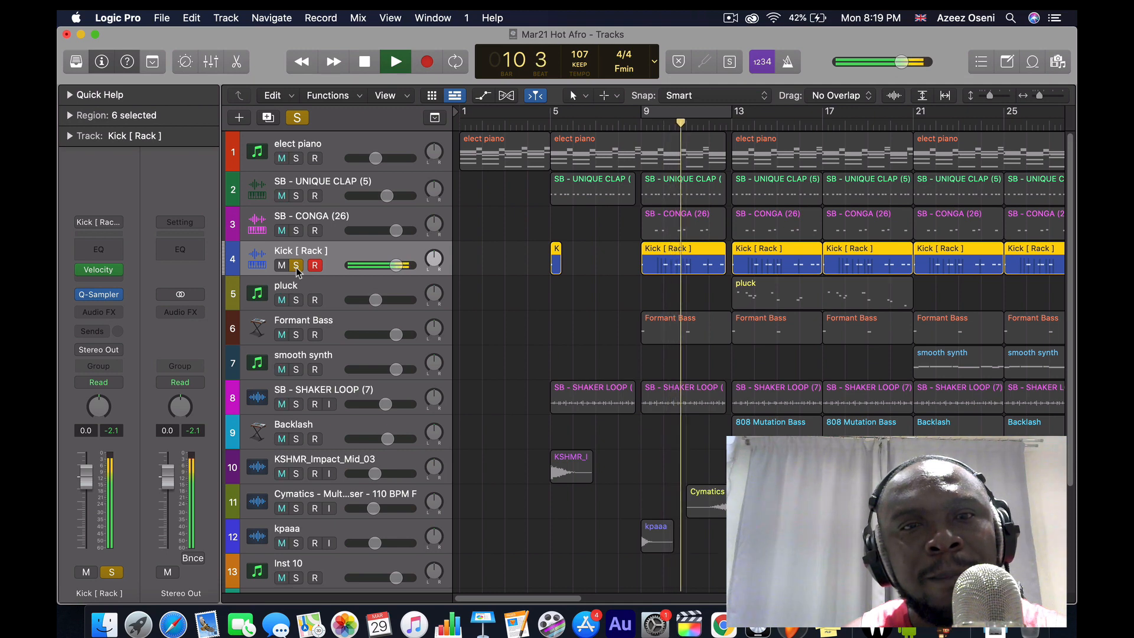
pyautogui.press('space')
pyautogui.click(296, 265)
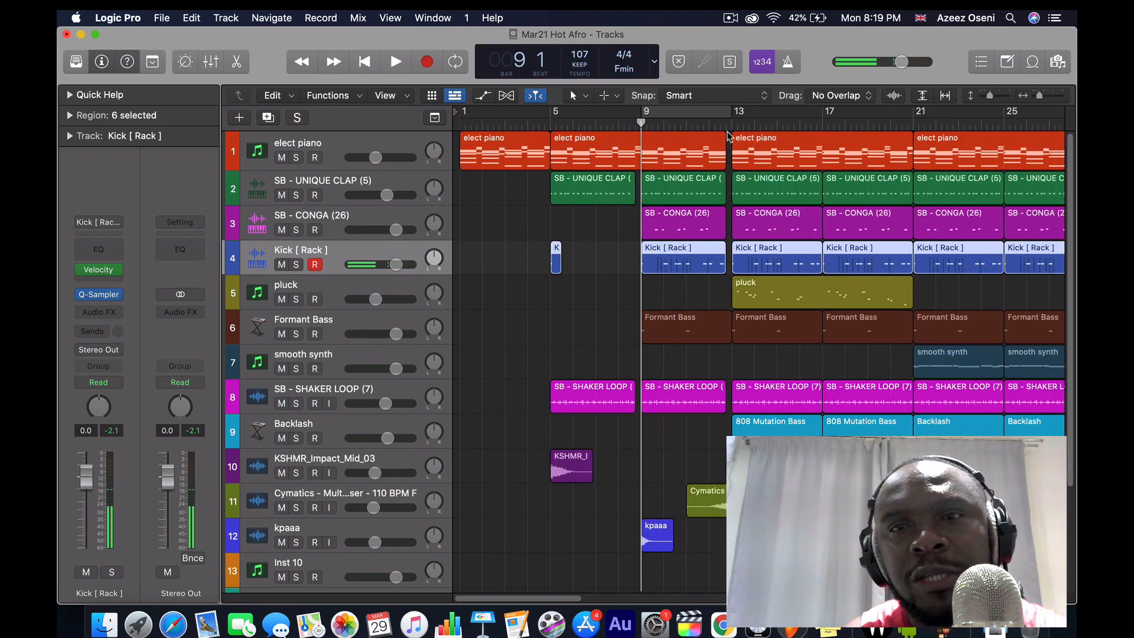
# - Select the pluck track, play it soloed from bar 13, stop playback and turn the solo off
pyautogui.click(731, 124)
pyautogui.click(400, 289)
pyautogui.click(296, 300)
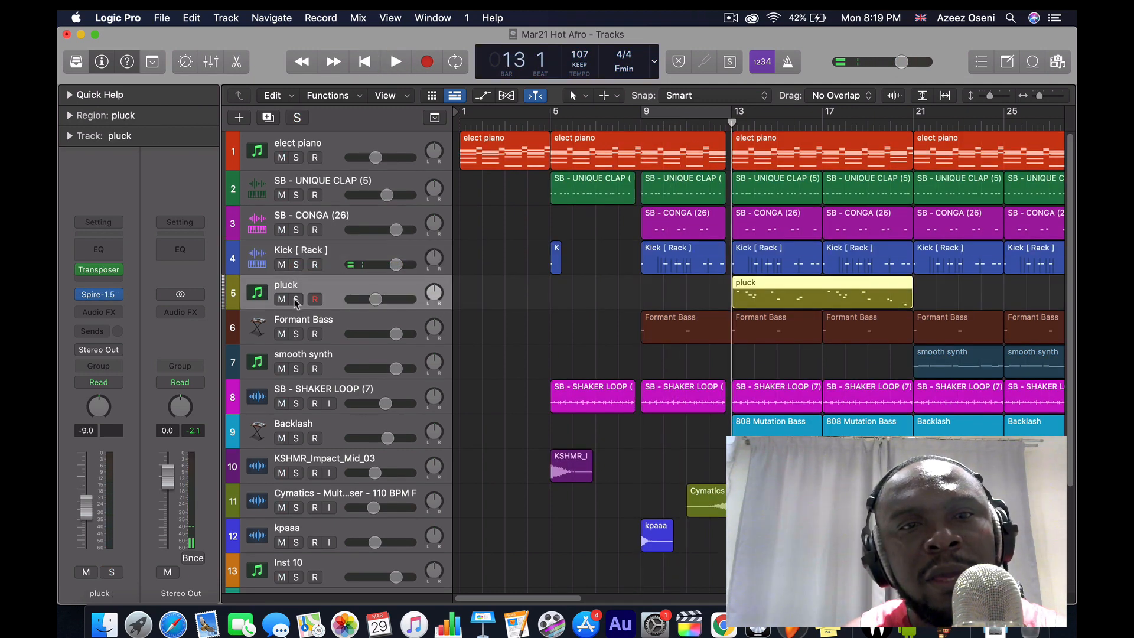
pyautogui.press('space')
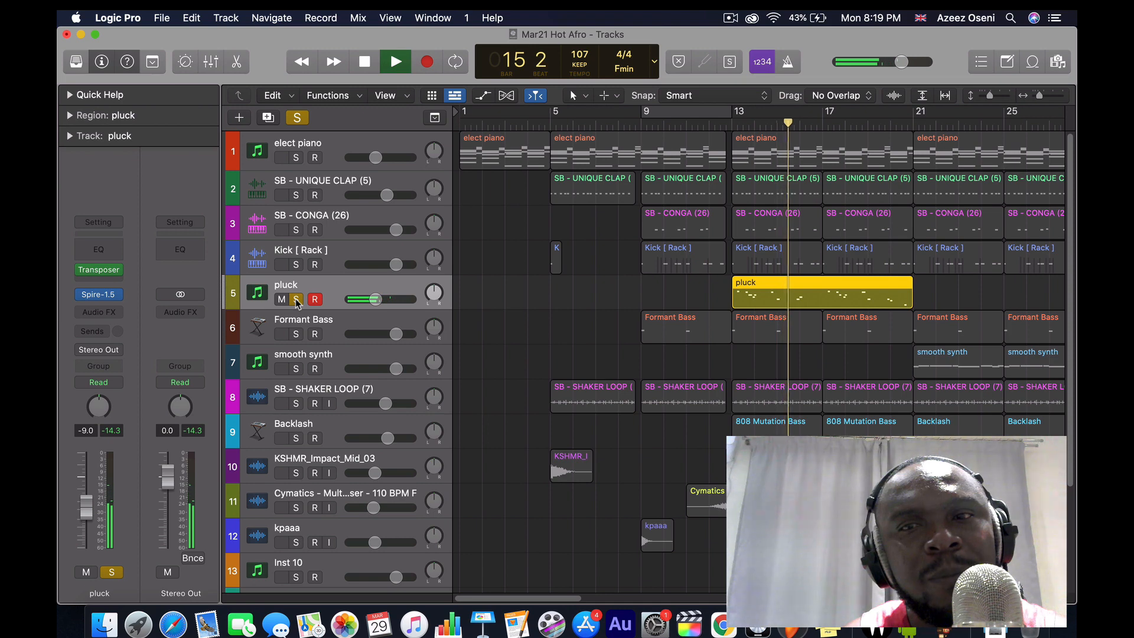
pyautogui.press('space')
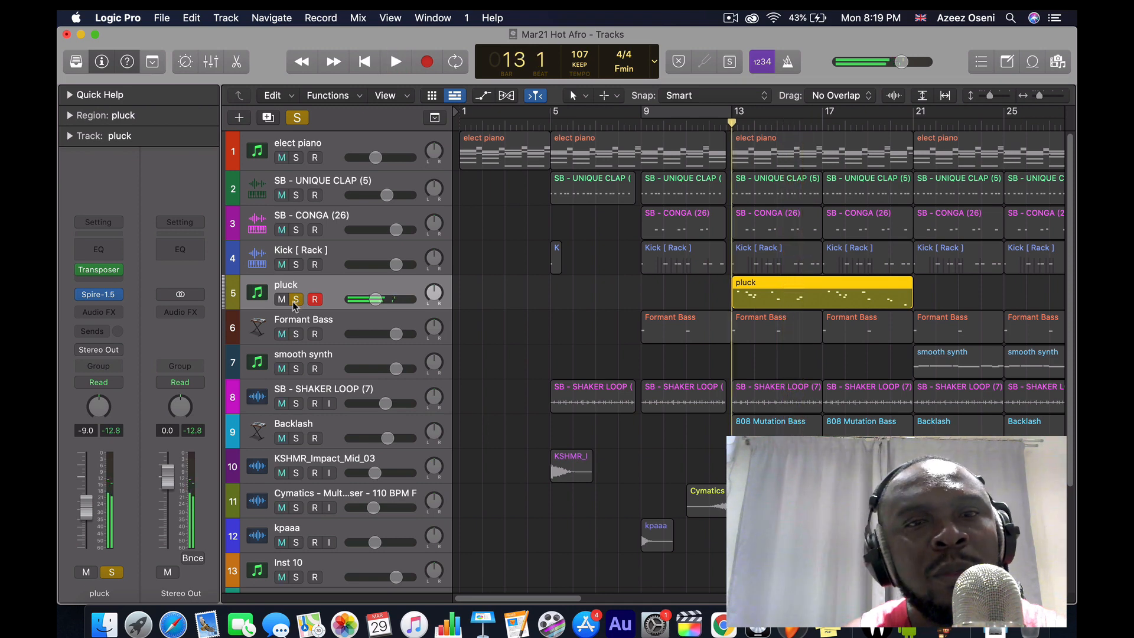
pyautogui.click(296, 300)
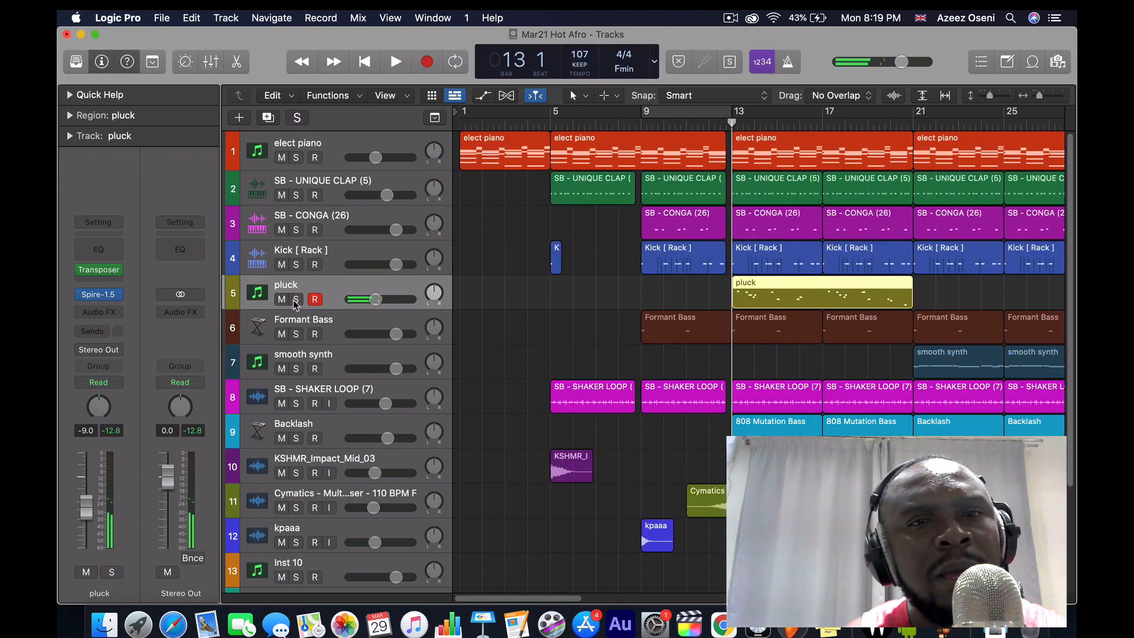
# - View the pluck track's Spire-1.5 instrument and its Transposer settings, closing each plug-in window after viewing
pyautogui.click(96, 295)
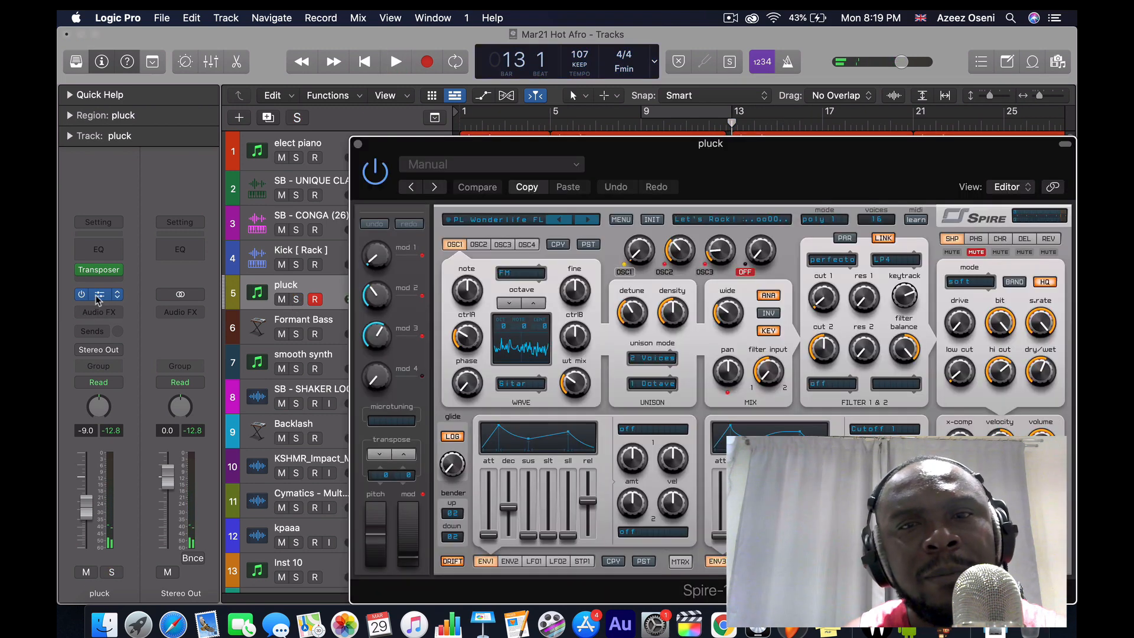
pyautogui.click(358, 145)
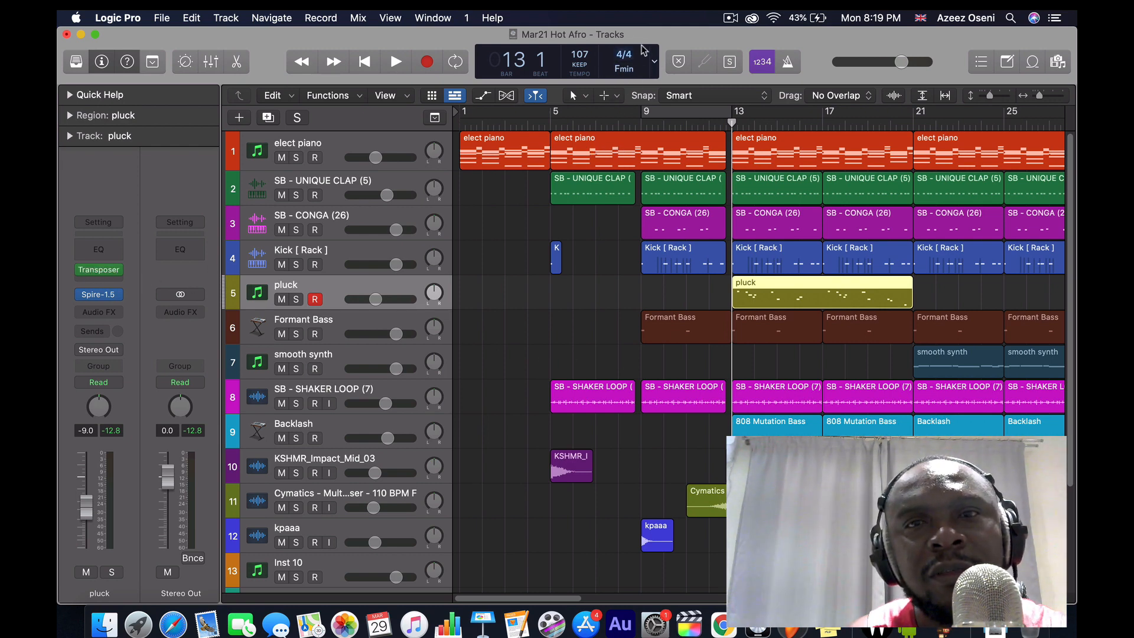
pyautogui.click(99, 271)
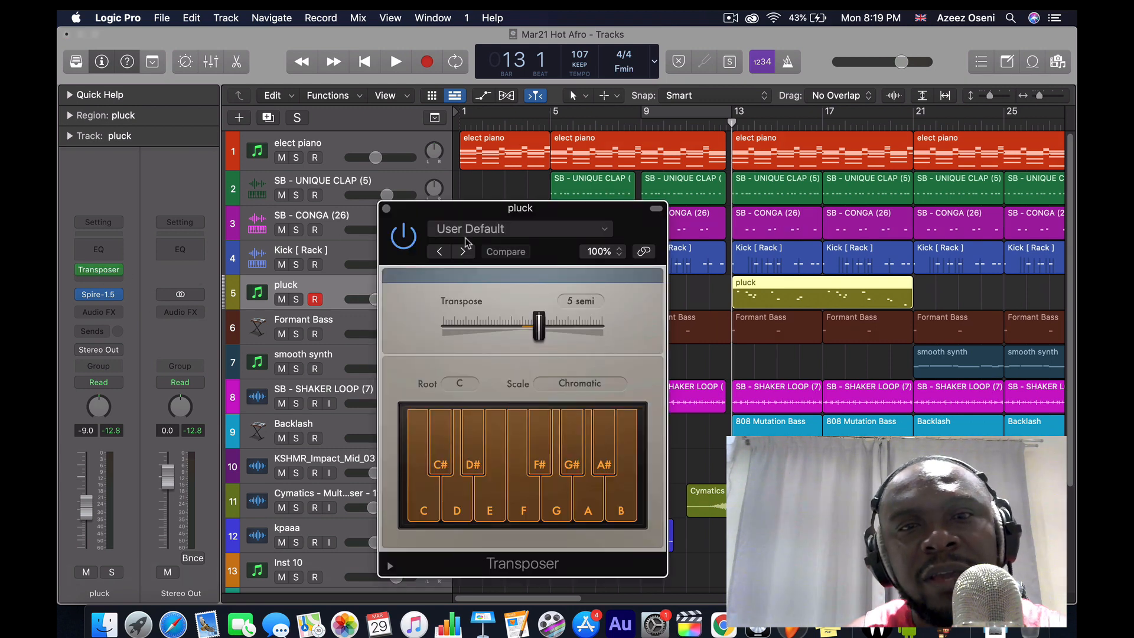
pyautogui.moveTo(494, 212); pyautogui.dragTo(544, 129)
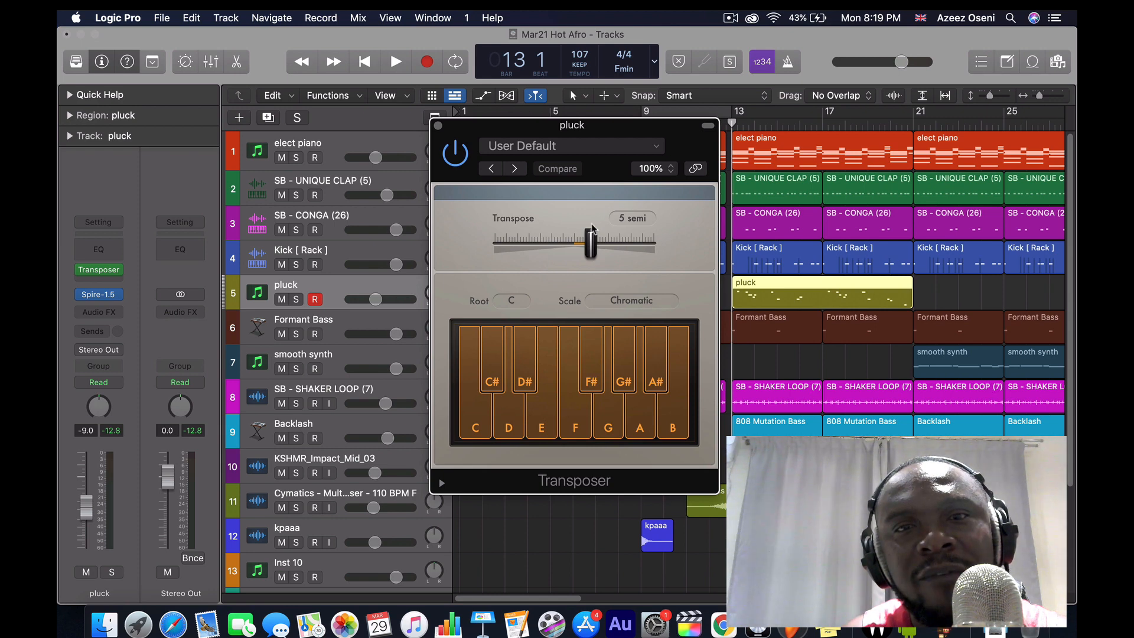
pyautogui.click(438, 127)
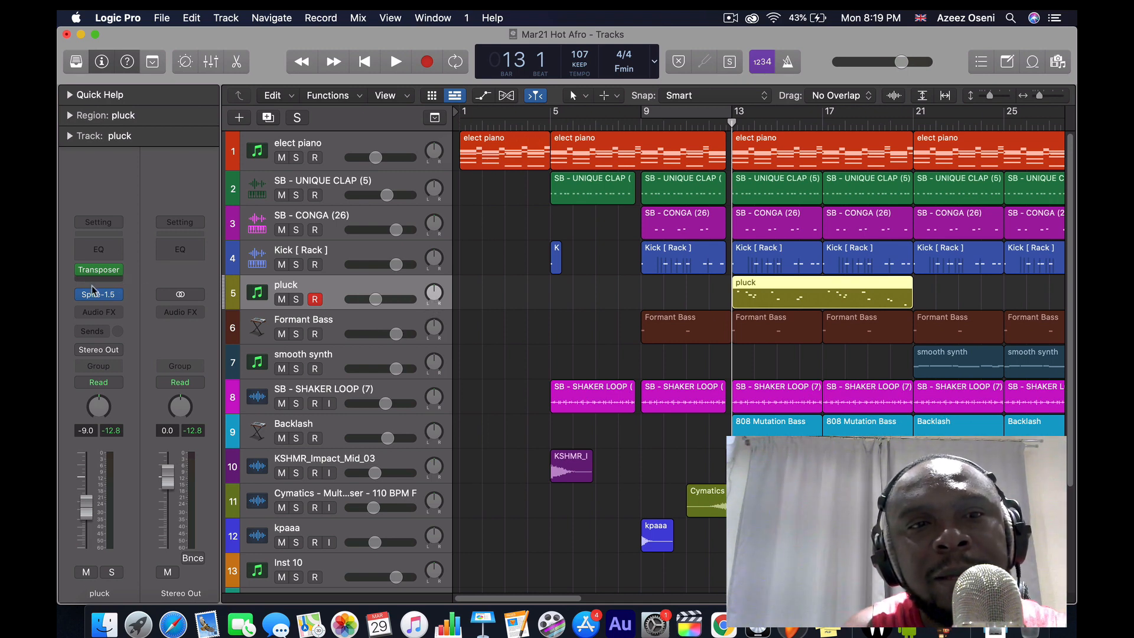
# - Select the Formant Bass track, view its Alchemy instrument, and close the plug-in window
pyautogui.click(360, 326)
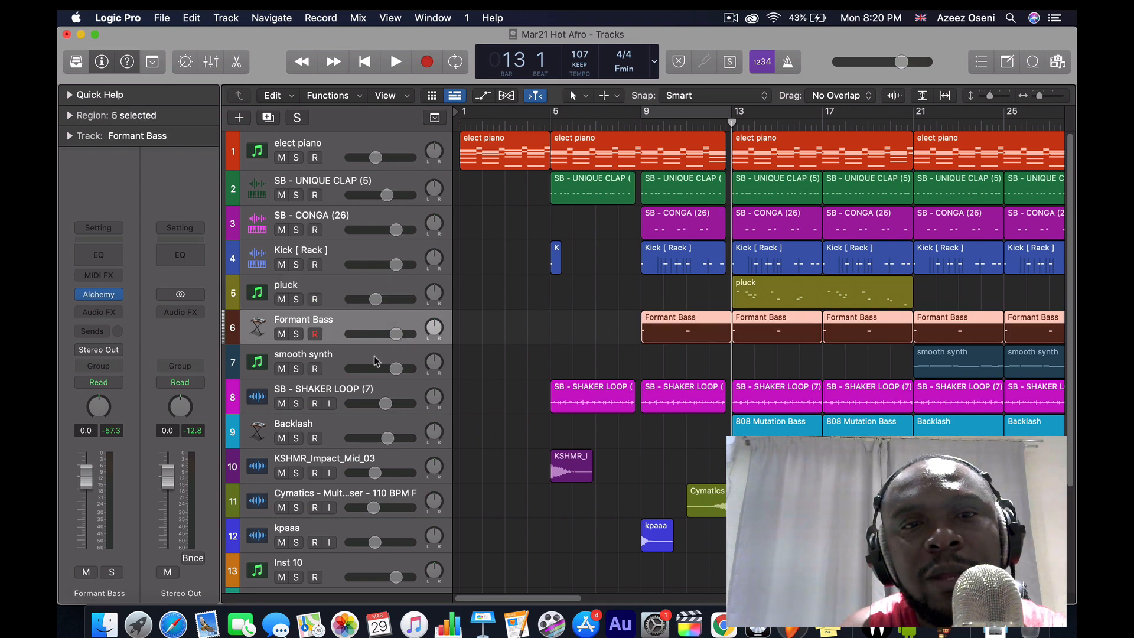
pyautogui.click(99, 298)
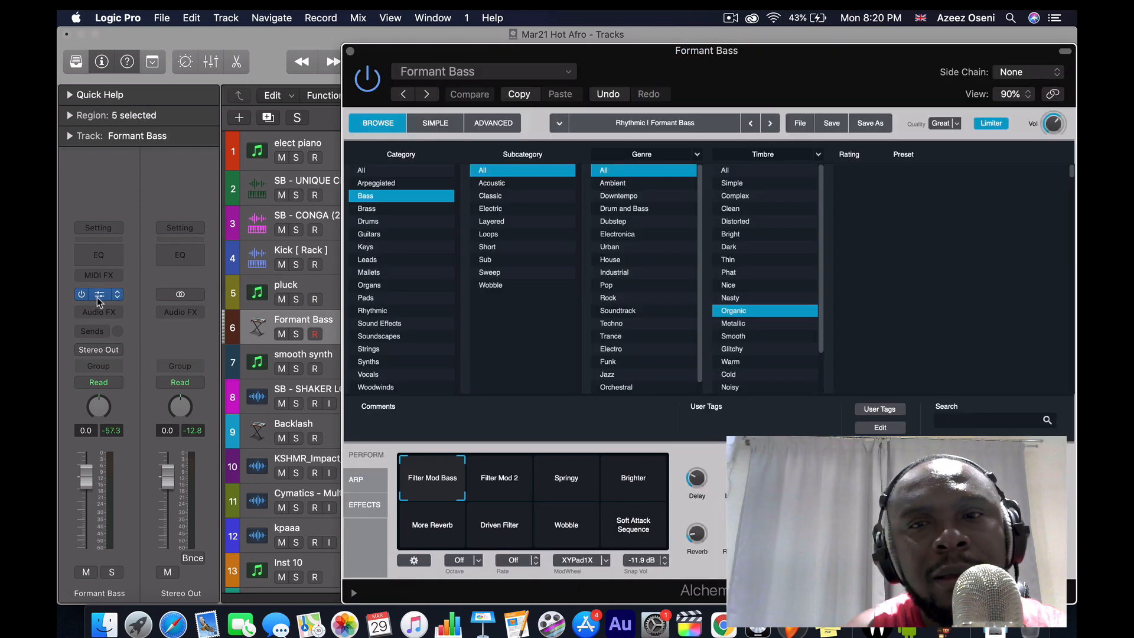
pyautogui.click(350, 51)
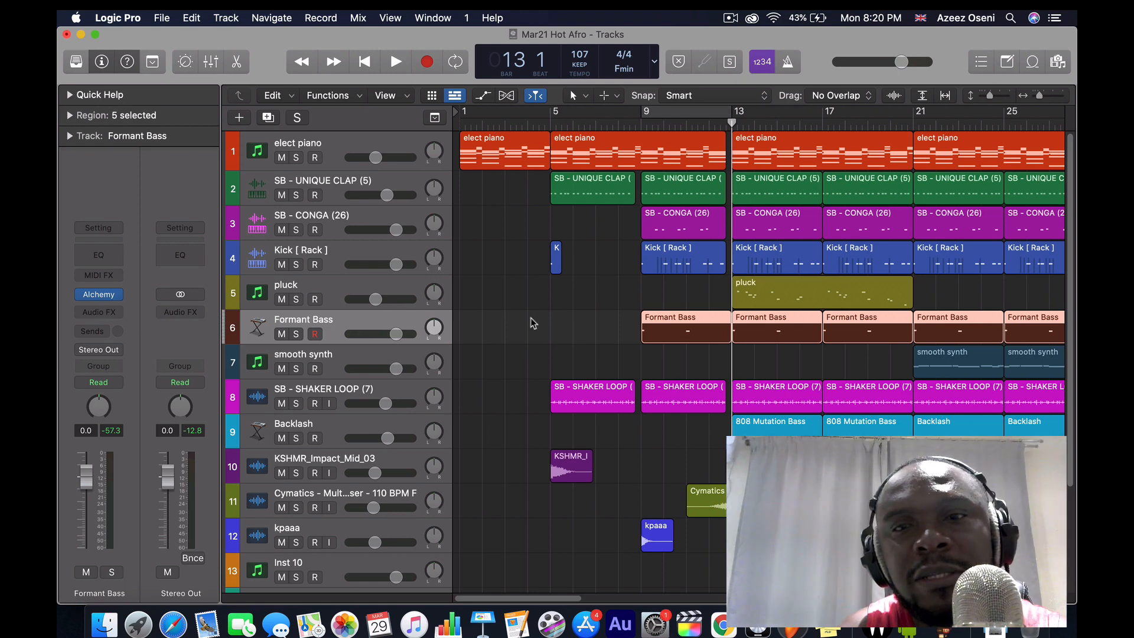
# - Solo the Formant Bass track, play it from bar 13, stop playback and turn the solo off
pyautogui.click(297, 335)
pyautogui.press('space')
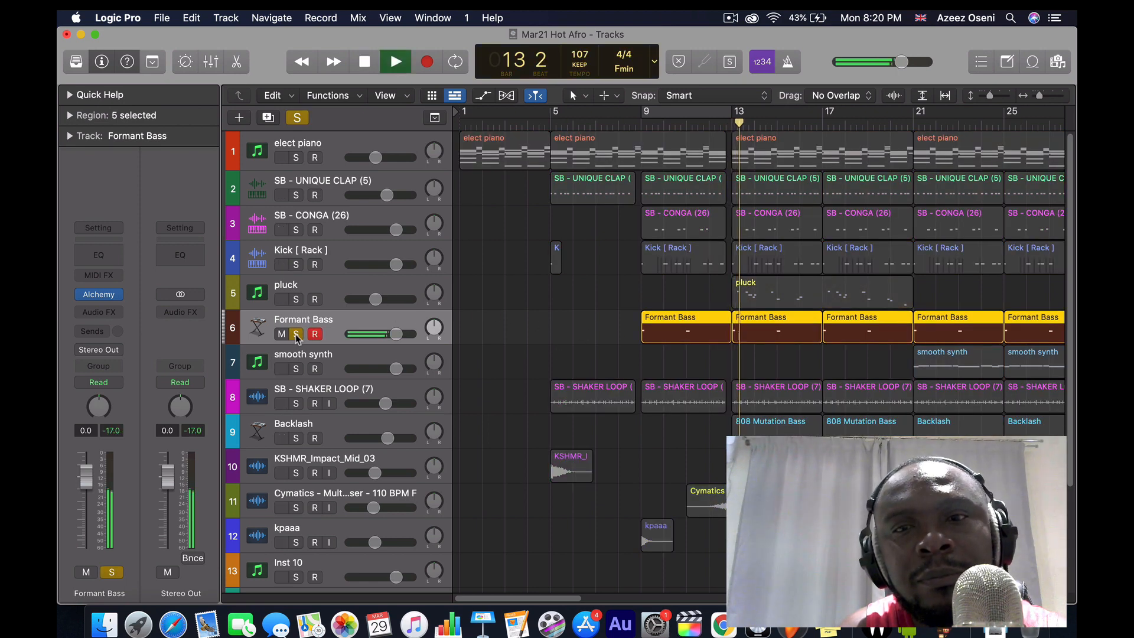
pyautogui.press('space')
pyautogui.click(297, 335)
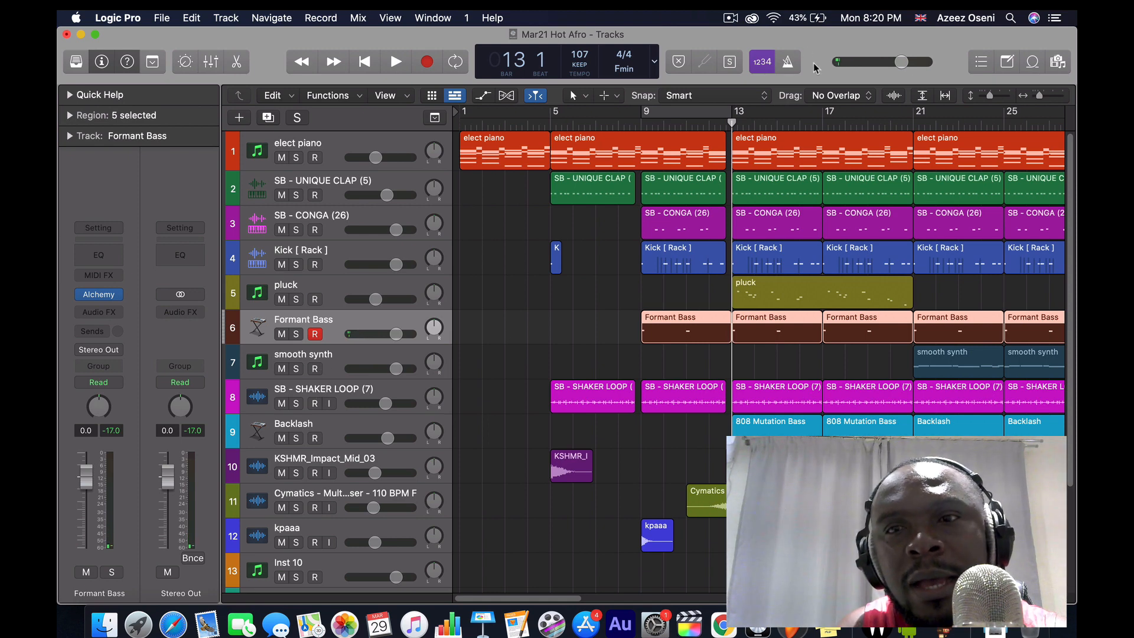
# - Move the playhead to bar 21, view the smooth synth track's Wavestation instrument, and close the plug-in window
pyautogui.click(913, 126)
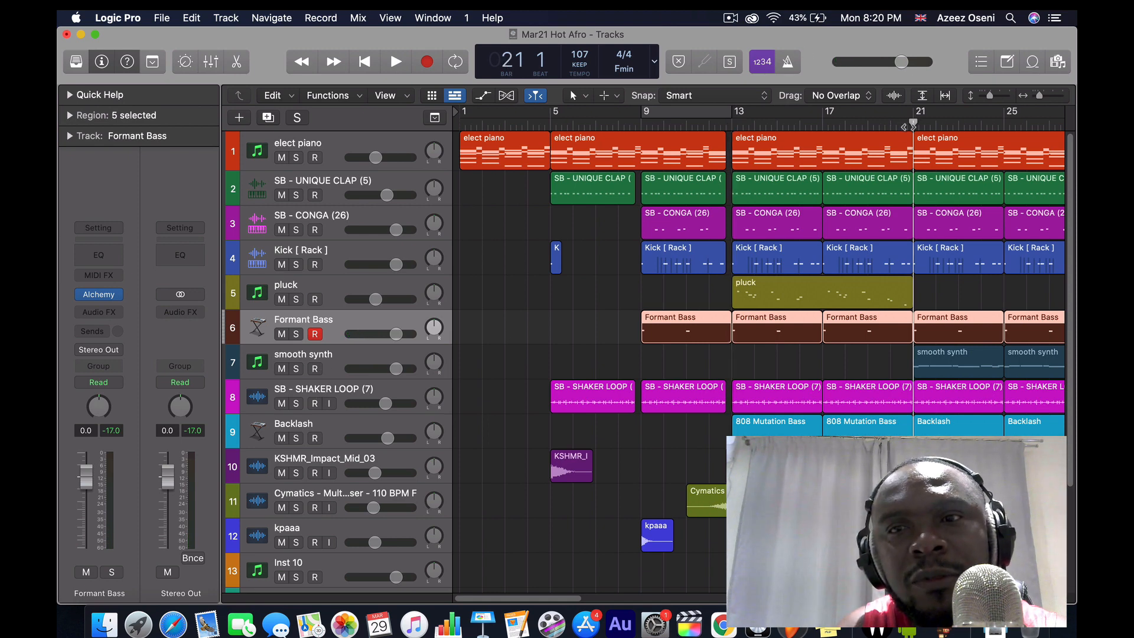
pyautogui.click(349, 359)
pyautogui.click(100, 296)
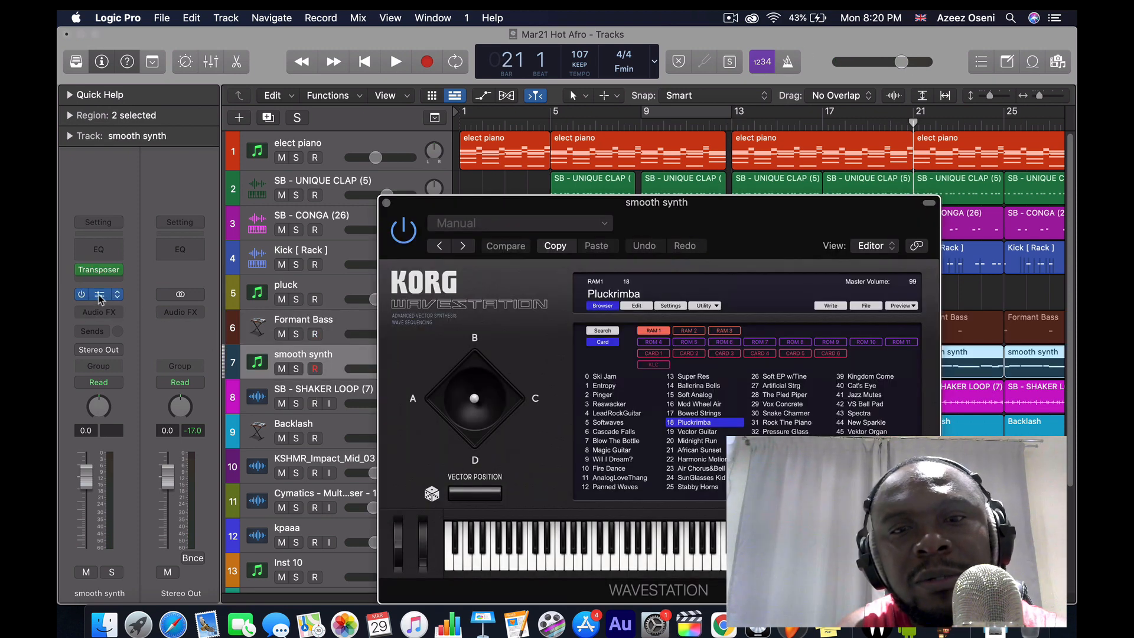
pyautogui.click(386, 203)
# - Solo the smooth synth track, play it from bar 21, stop playback and turn the solo off
pyautogui.click(297, 369)
pyautogui.press('space')
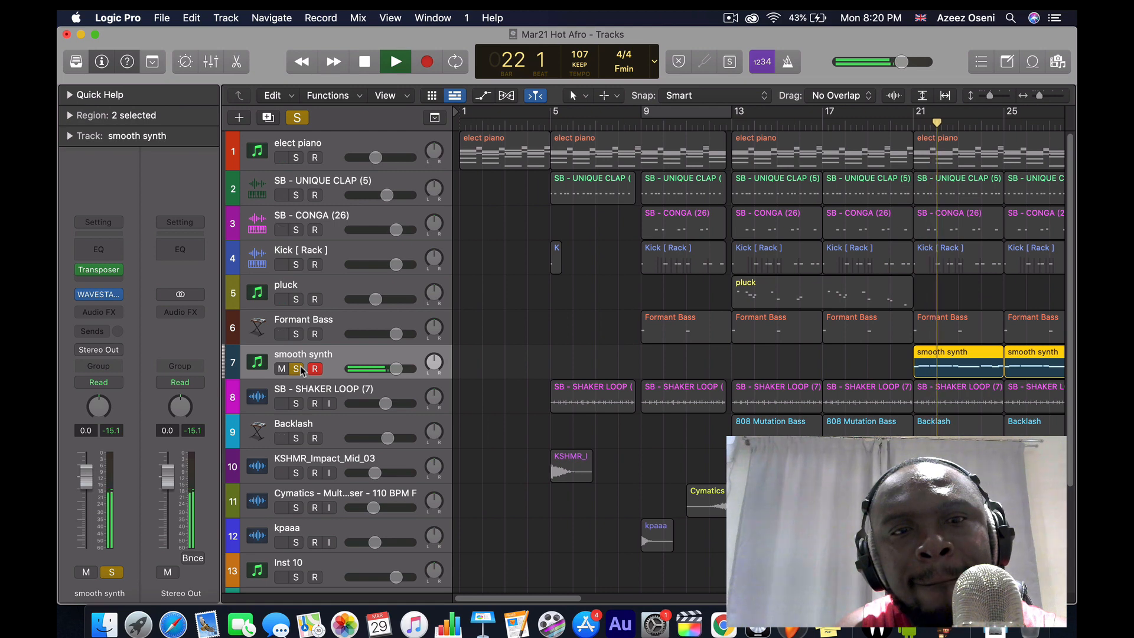
pyautogui.click(297, 369)
pyautogui.press('space')
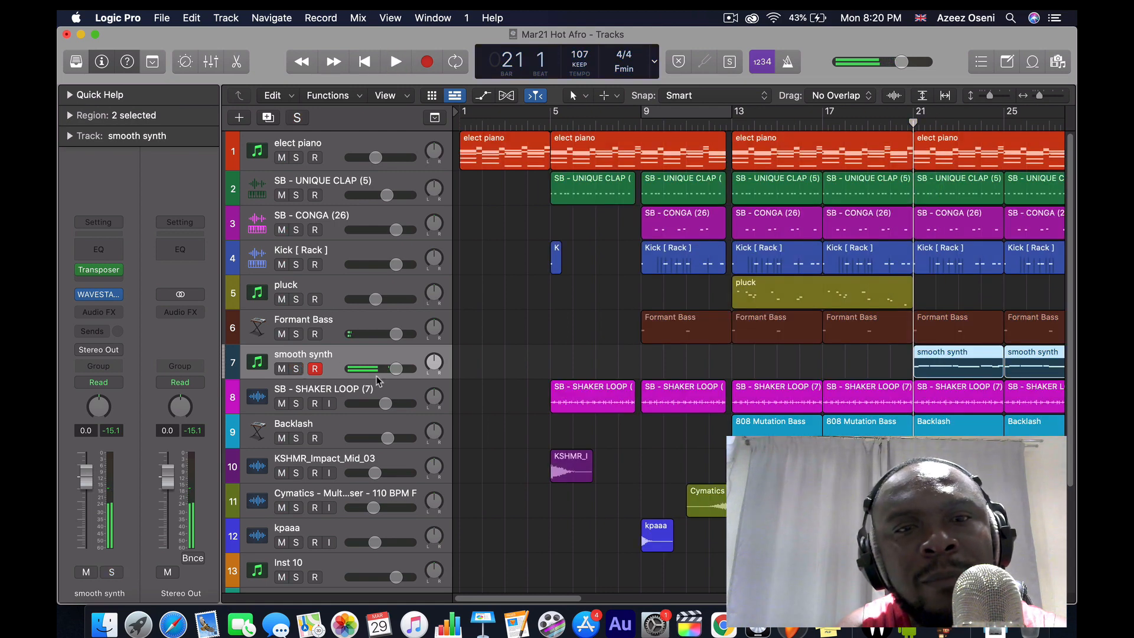
# - Select the SB - SHAKER LOOP (7) track, play it soloed from bar 21, stop playback and turn the solo off
pyautogui.click(297, 403)
pyautogui.click(334, 396)
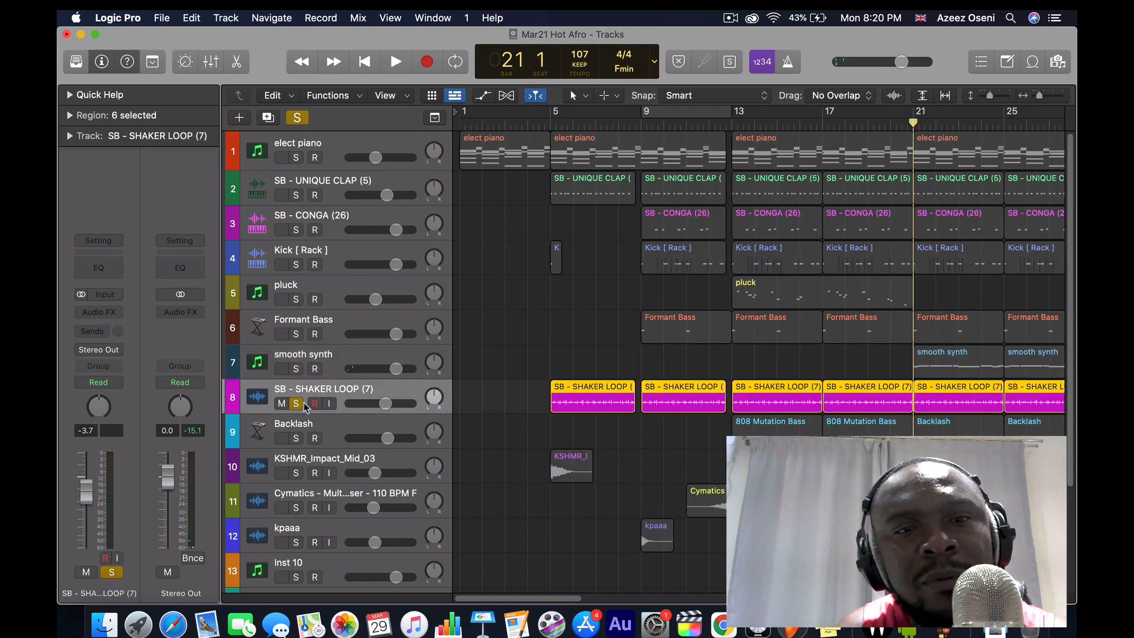
pyautogui.press('space')
pyautogui.press('space')
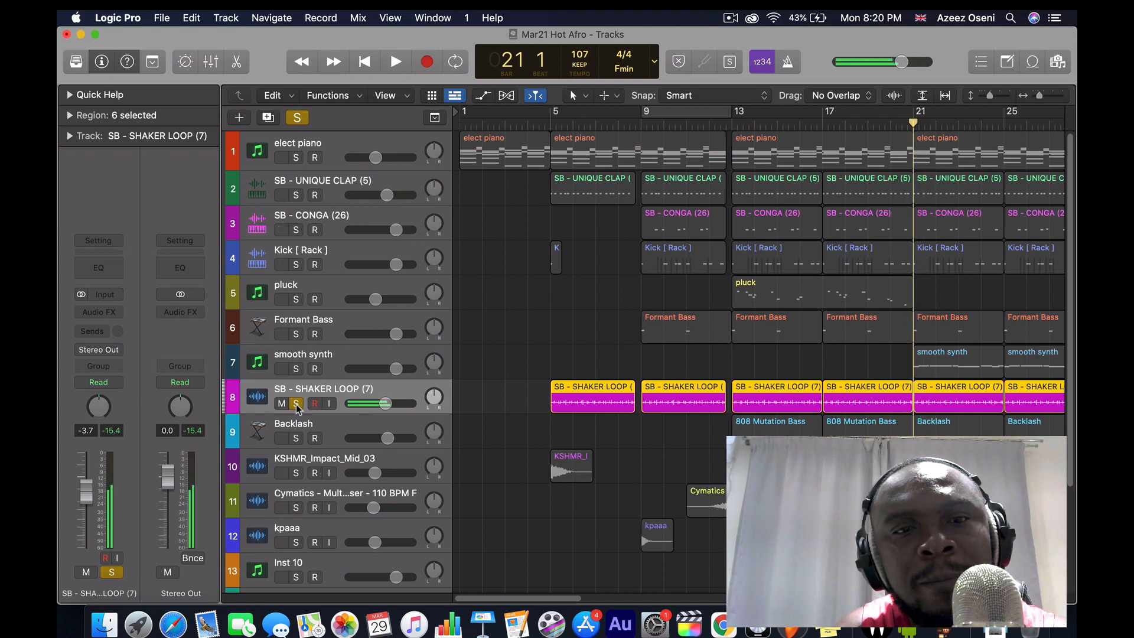
pyautogui.click(297, 404)
# - Select the Backlash track, play it soloed from bar 21, stop playback and turn the solo off
pyautogui.click(395, 438)
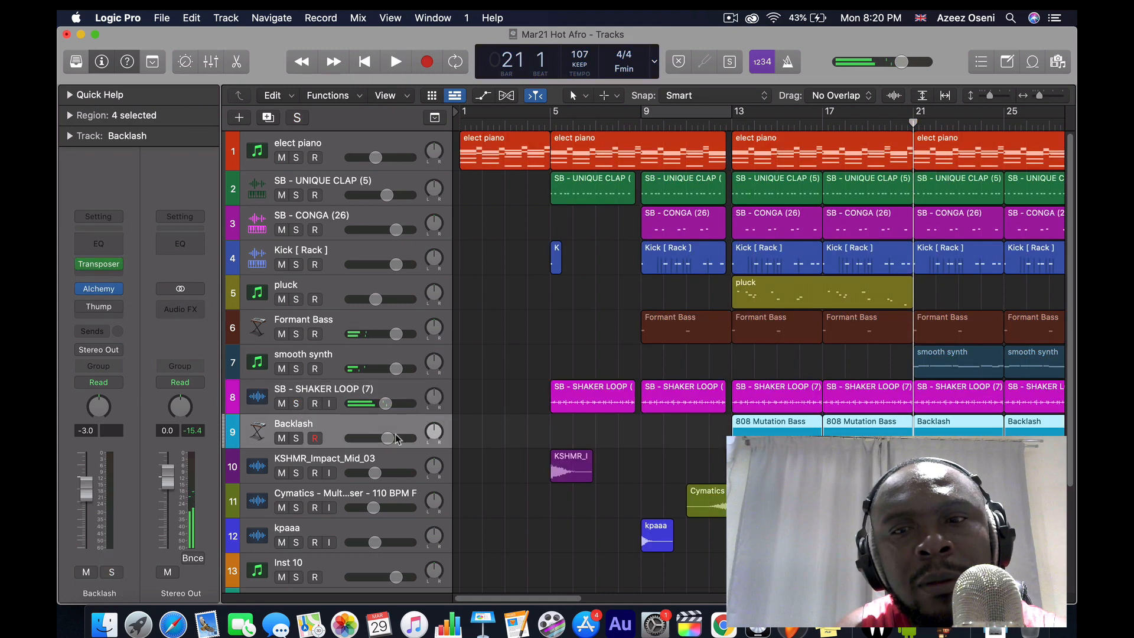
pyautogui.click(295, 439)
pyautogui.press('space')
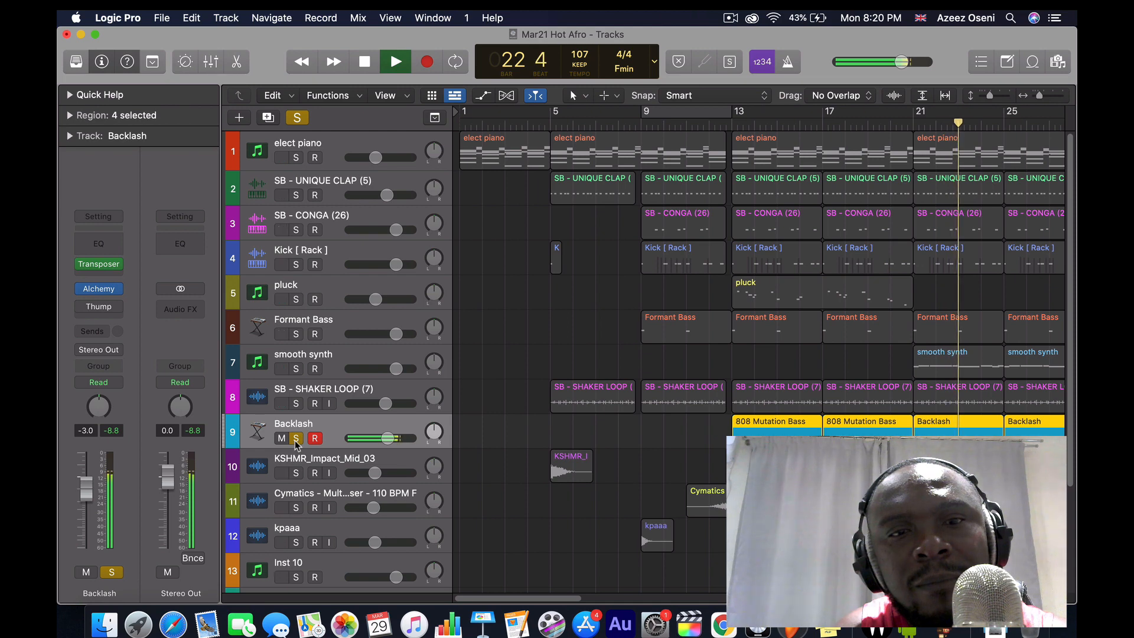
pyautogui.press('space')
pyautogui.click(296, 438)
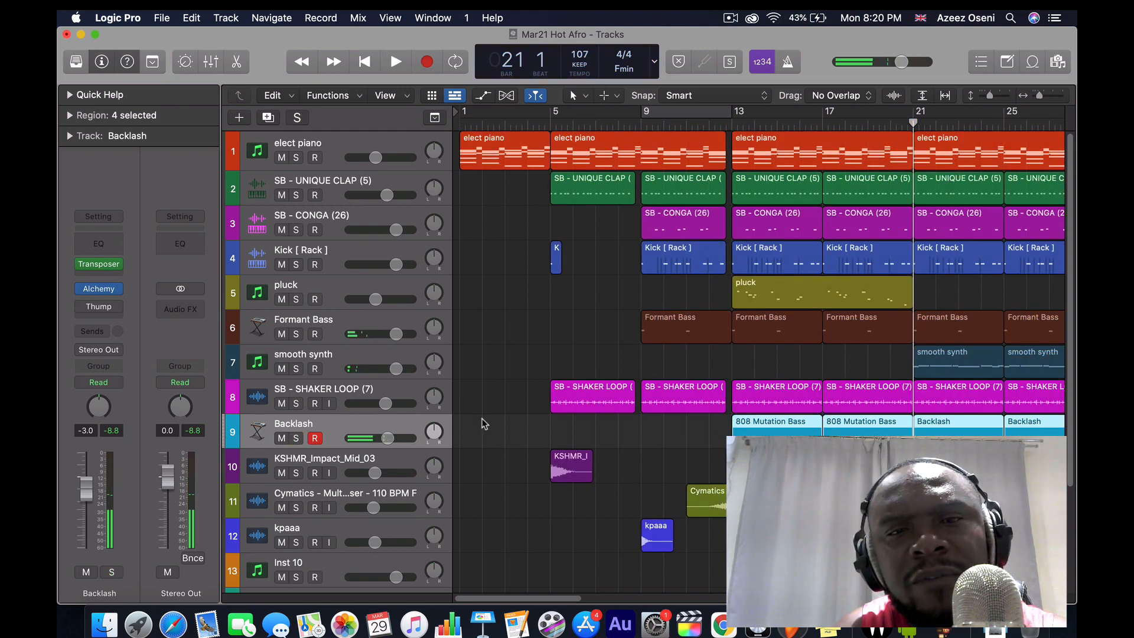
# - Play a short moment of the full mix from bar 21, where the kpaaa region starts, and stop playback
pyautogui.scroll(-5, 481, 423)
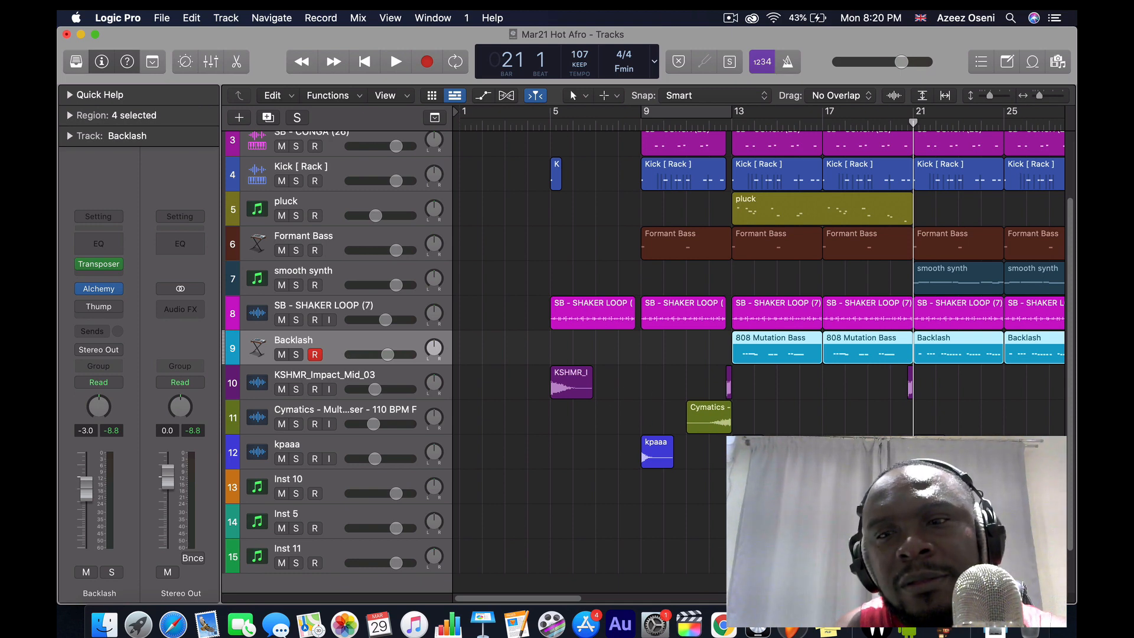
pyautogui.moveTo(527, 603); pyautogui.dragTo(595, 603)
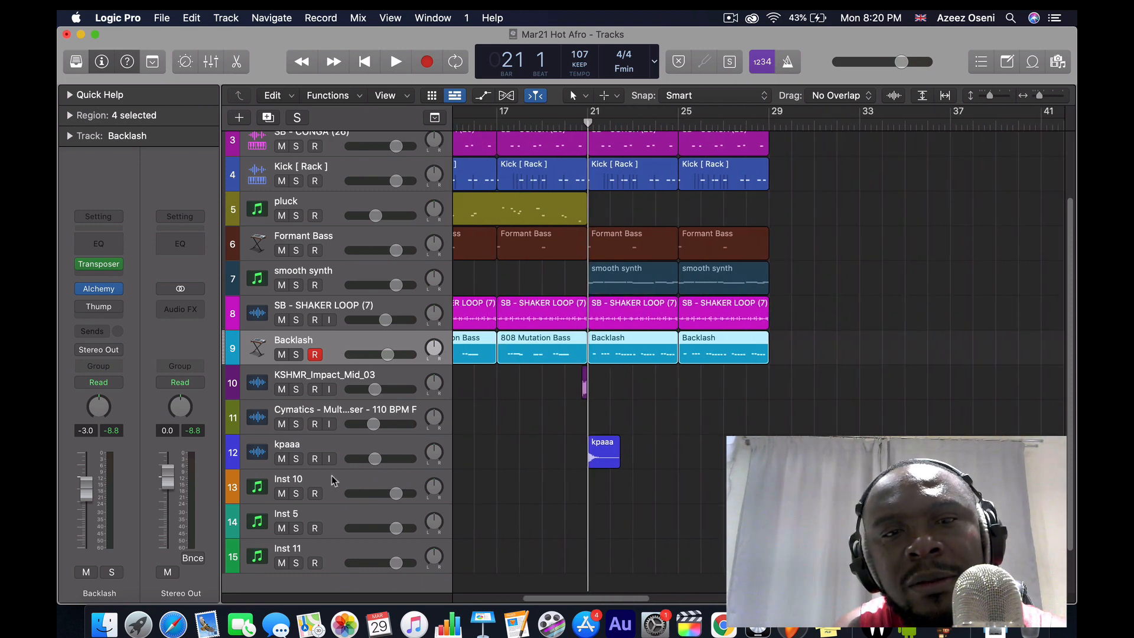
pyautogui.press('space')
pyautogui.press('space')
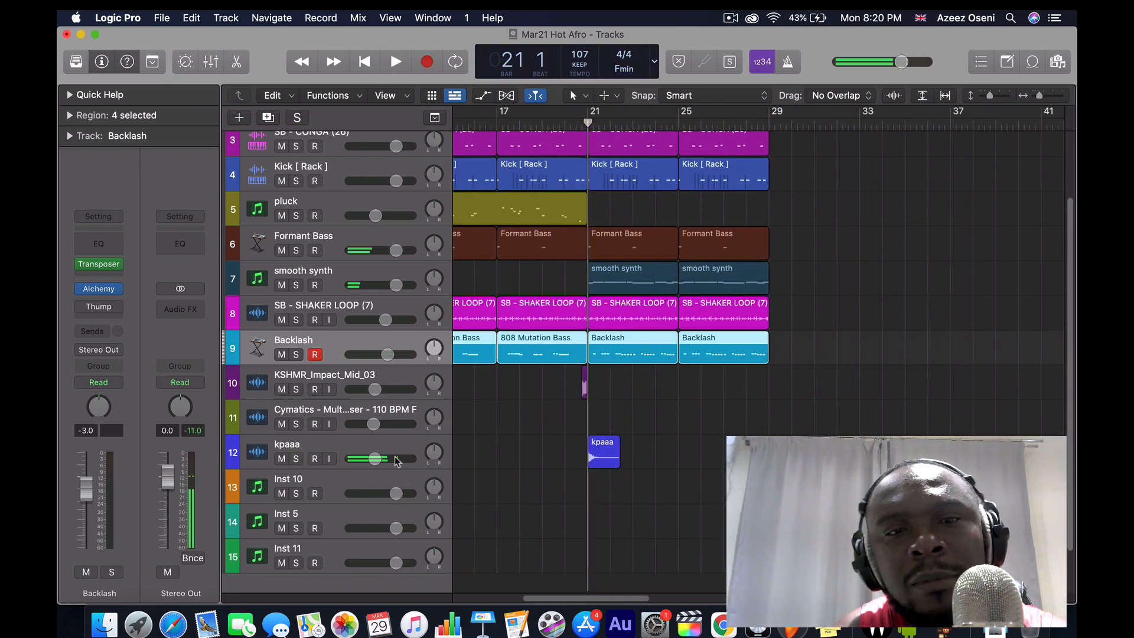
# - Play the full arrangement from bar 13, jump ahead to bar 21, listen through the final section and stop playback
pyautogui.moveTo(578, 602); pyautogui.dragTo(509, 602)
pyautogui.scroll(3, 614, 251)
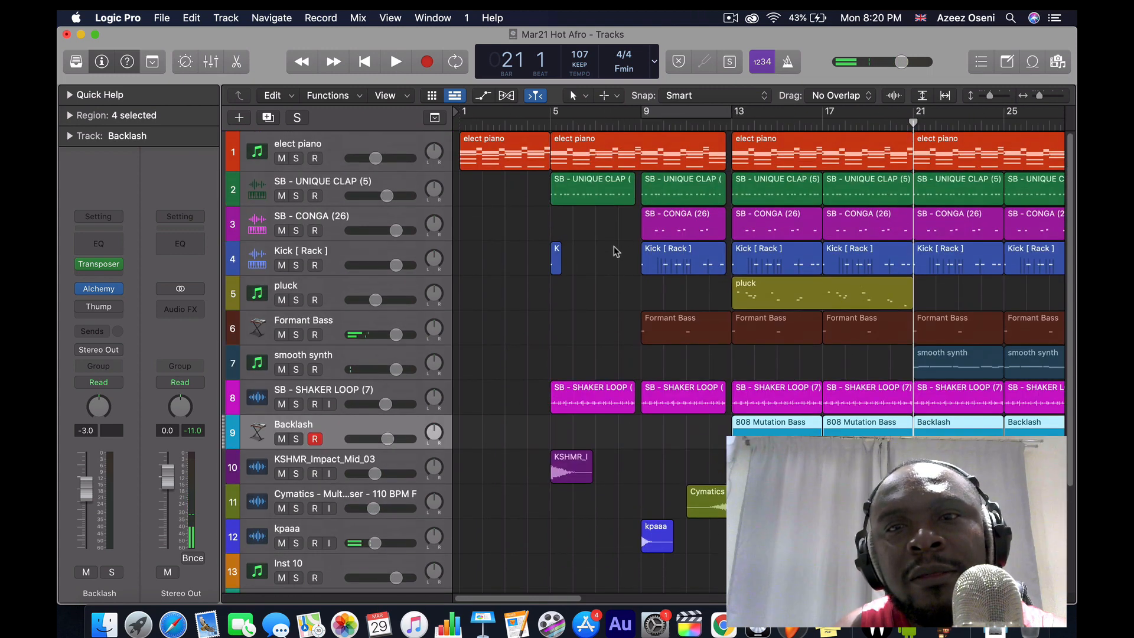
pyautogui.click(732, 124)
pyautogui.press('space')
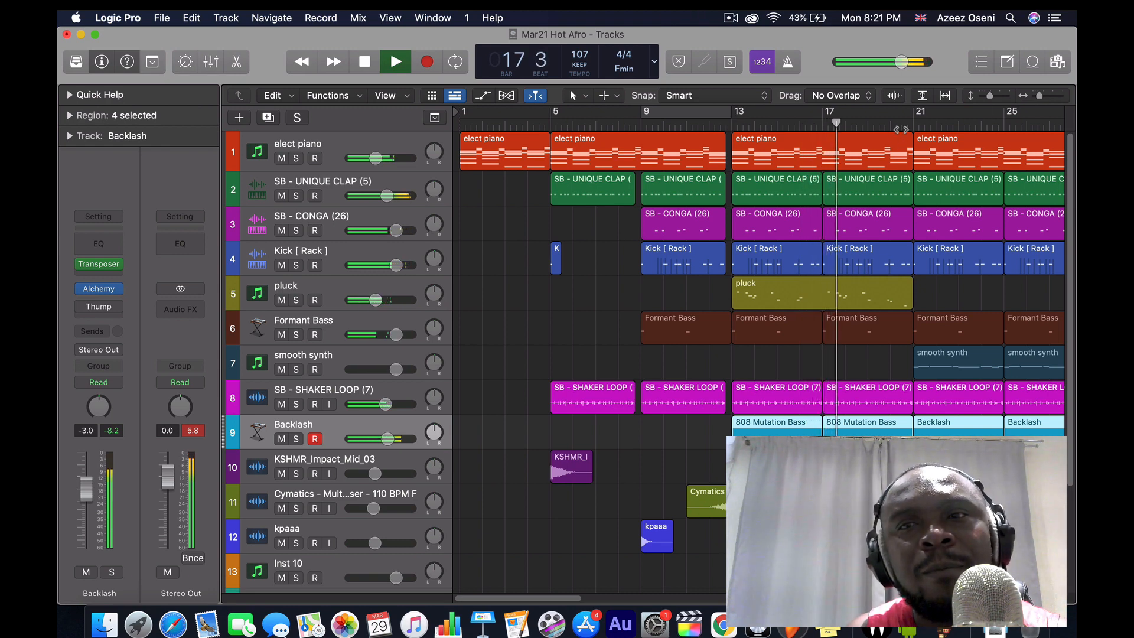
pyautogui.click(910, 123)
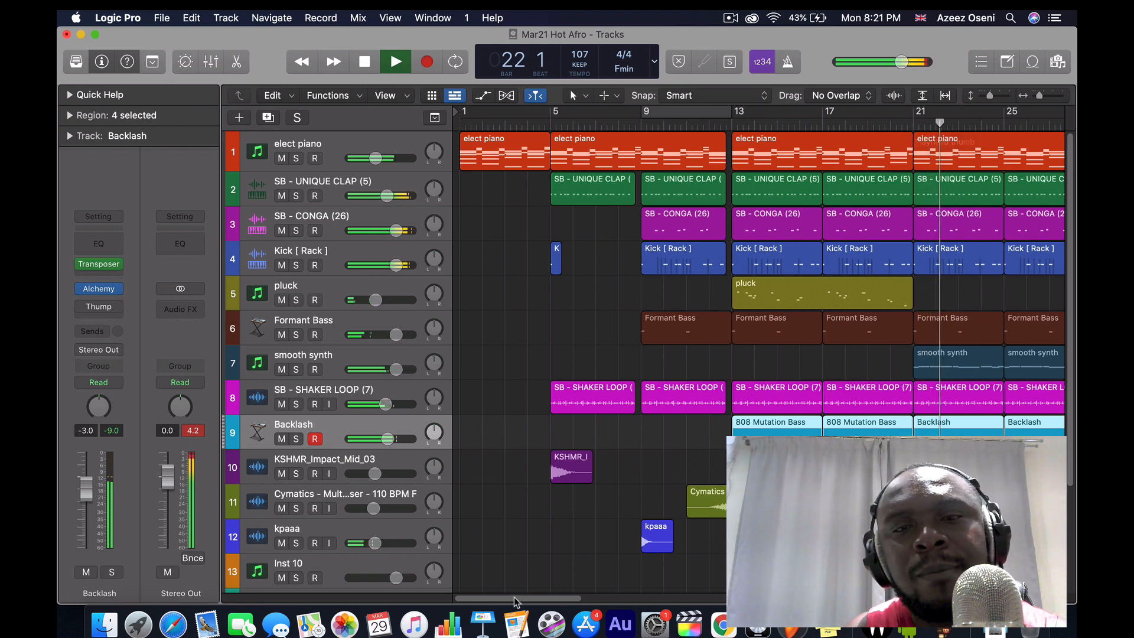
pyautogui.moveTo(518, 599); pyautogui.dragTo(571, 599)
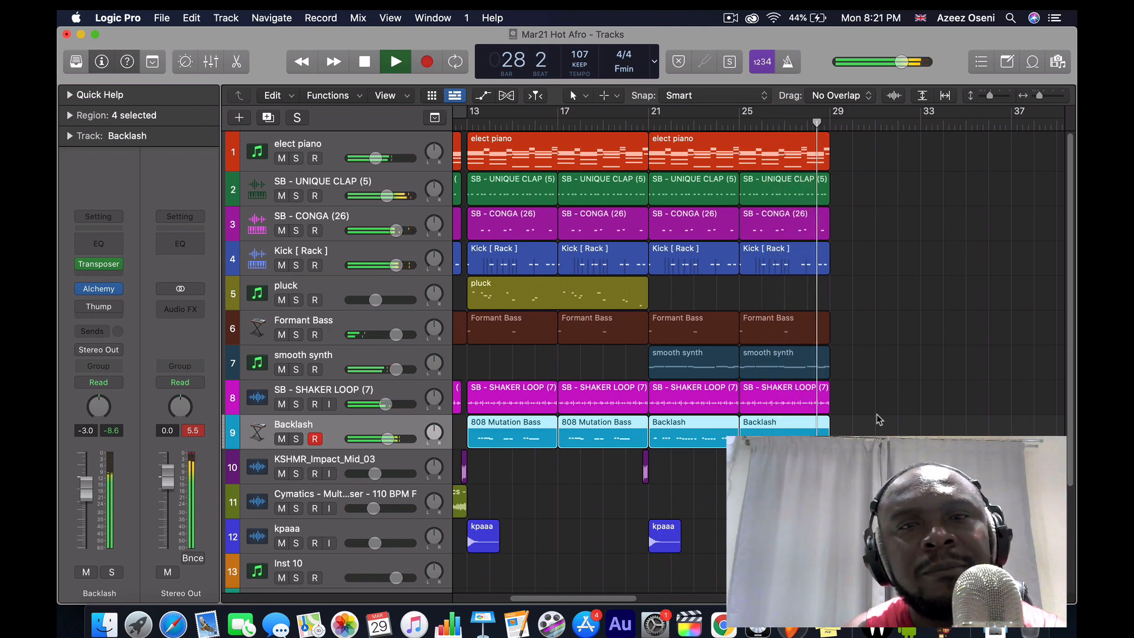
pyautogui.press('space')
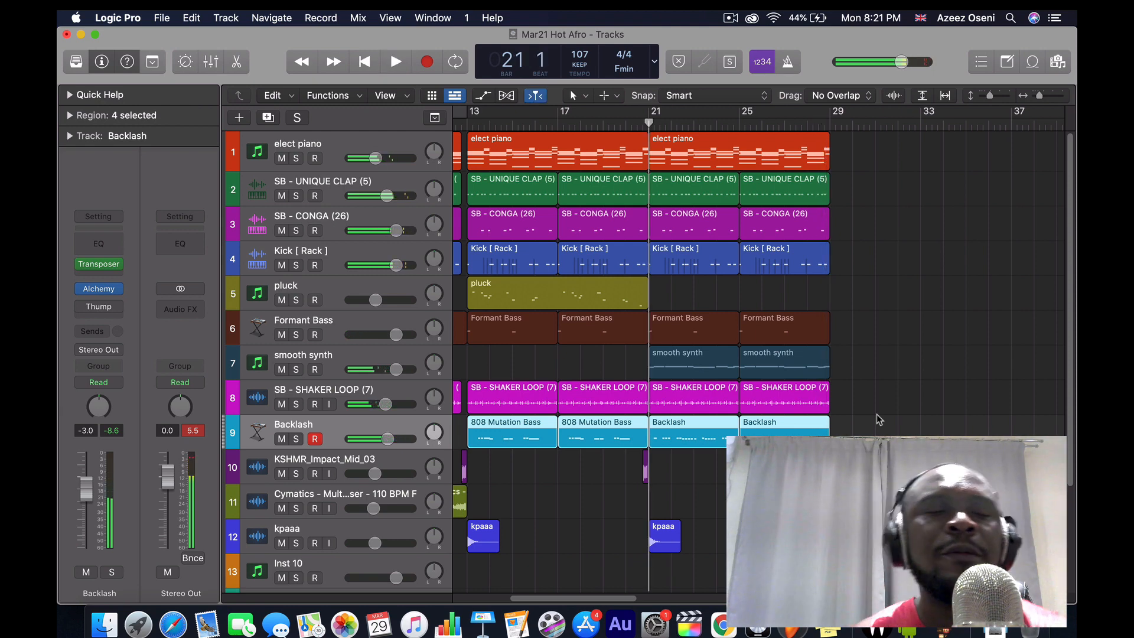